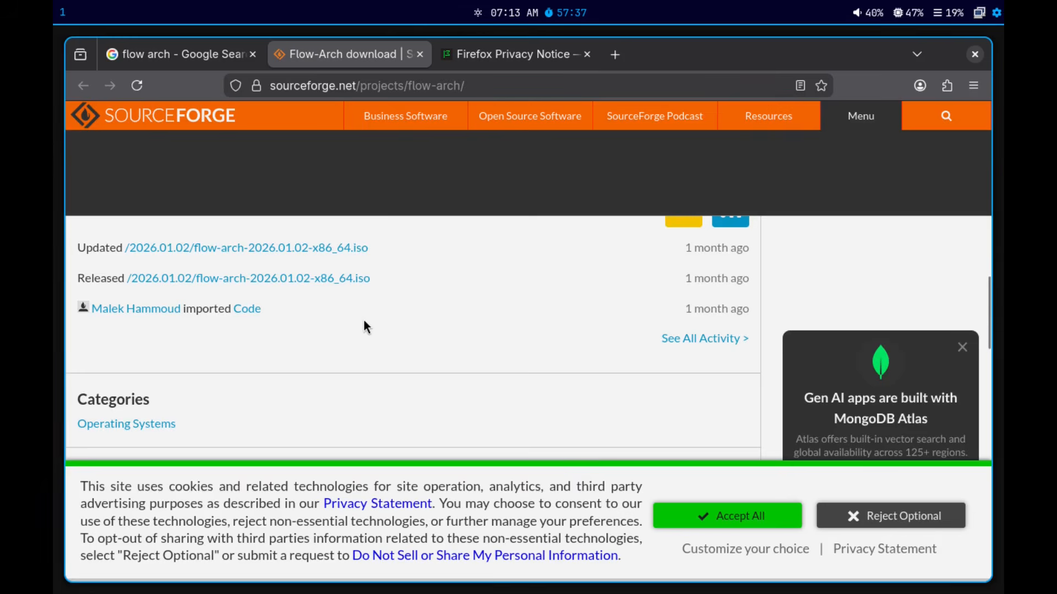
Open the Flow-Arch web site from the SourceForge project page and read its introduction, Why Flow Arch section and feature descriptions.
{"action": "scroll", "coordinate": [362, 325], "scroll_direction": "down", "scroll_amount": 3}
{"action": "left_click", "coordinate": [134, 330]}
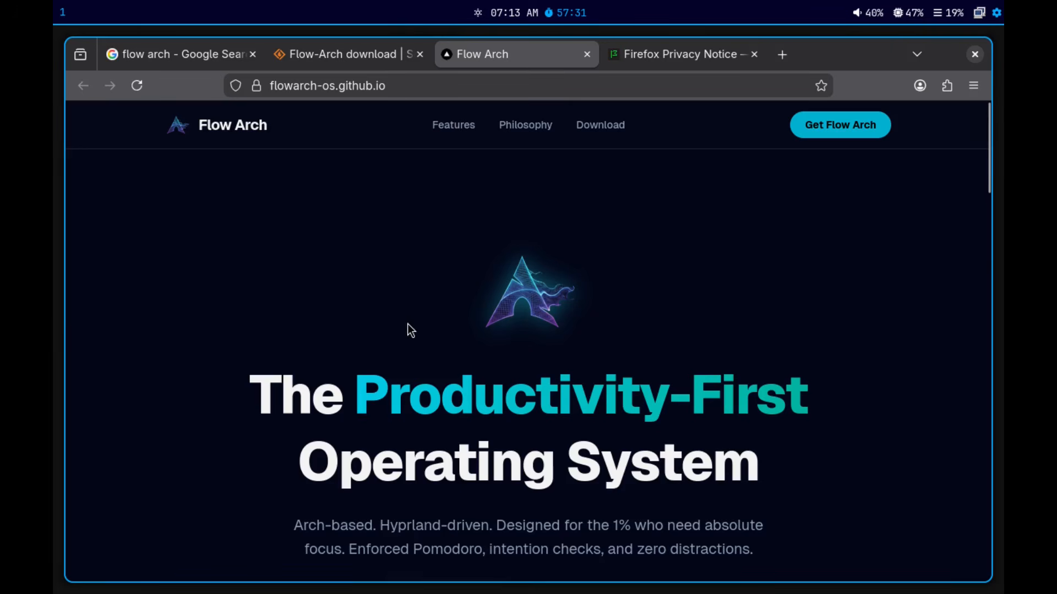
{"action": "scroll", "coordinate": [408, 328], "scroll_direction": "down", "scroll_amount": 3}
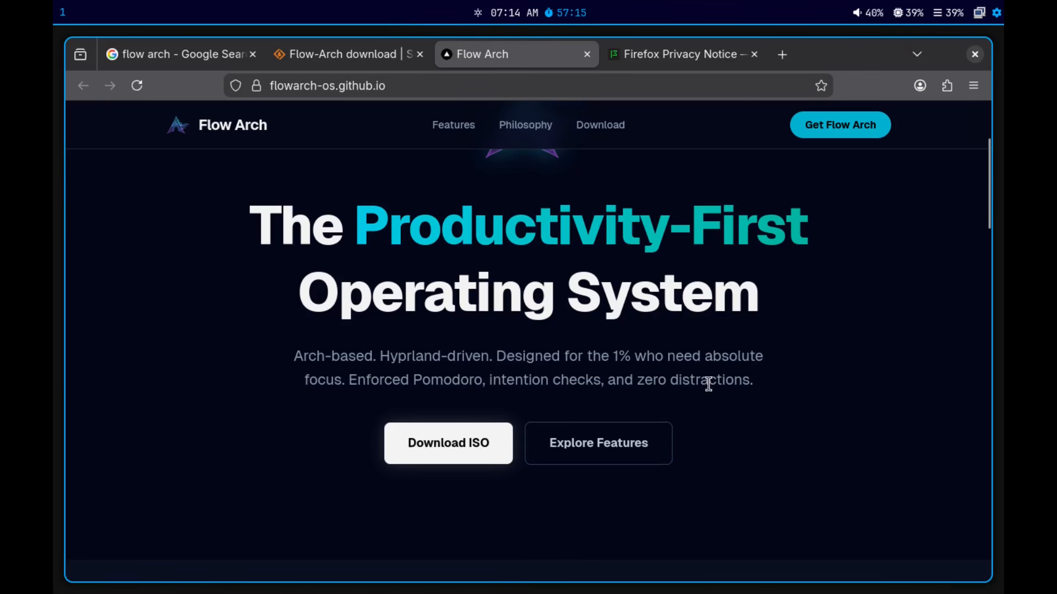
{"action": "scroll", "coordinate": [451, 426], "scroll_direction": "down", "scroll_amount": 3}
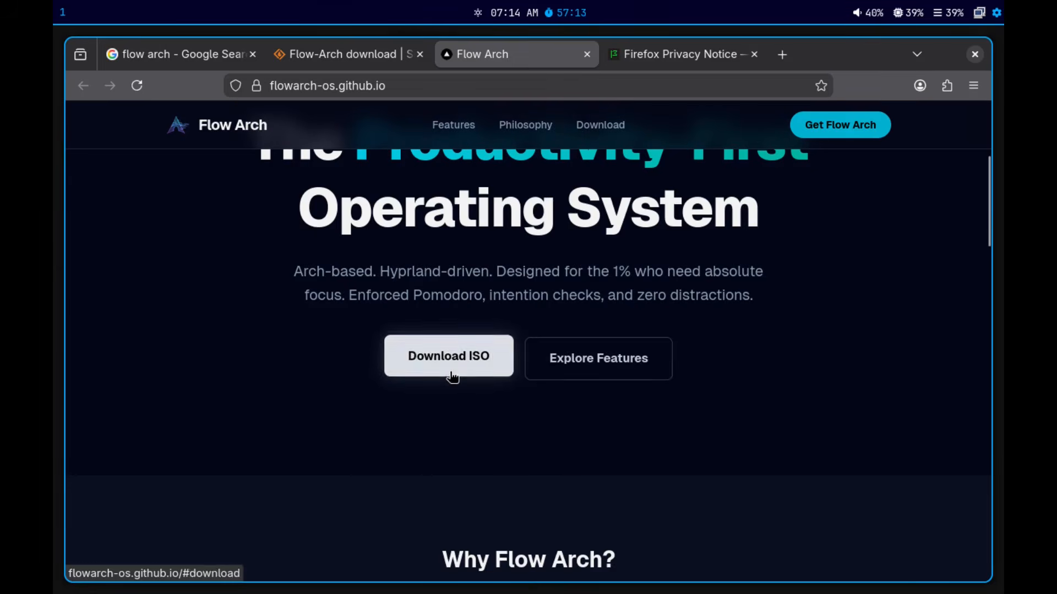
{"action": "left_click", "coordinate": [623, 361]}
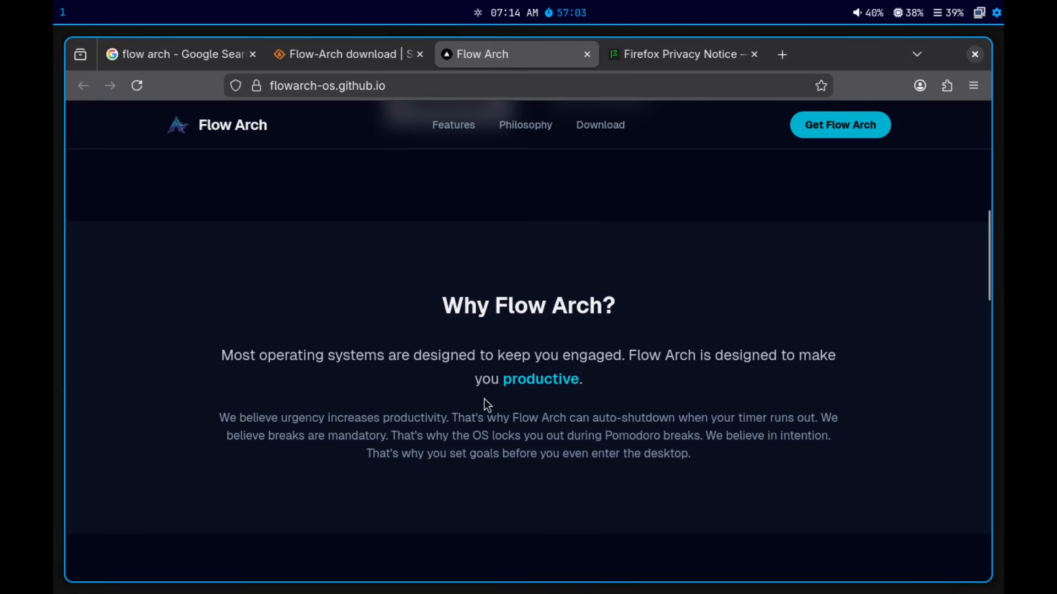
{"action": "scroll", "coordinate": [307, 415], "scroll_direction": "down", "scroll_amount": 2}
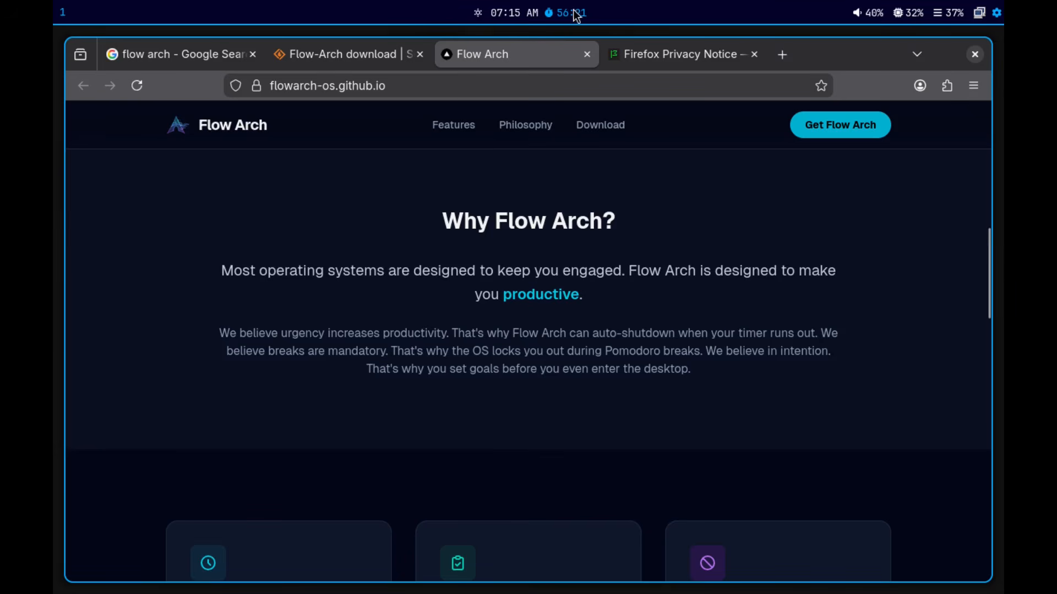
{"action": "scroll", "coordinate": [503, 265], "scroll_direction": "down", "scroll_amount": 5}
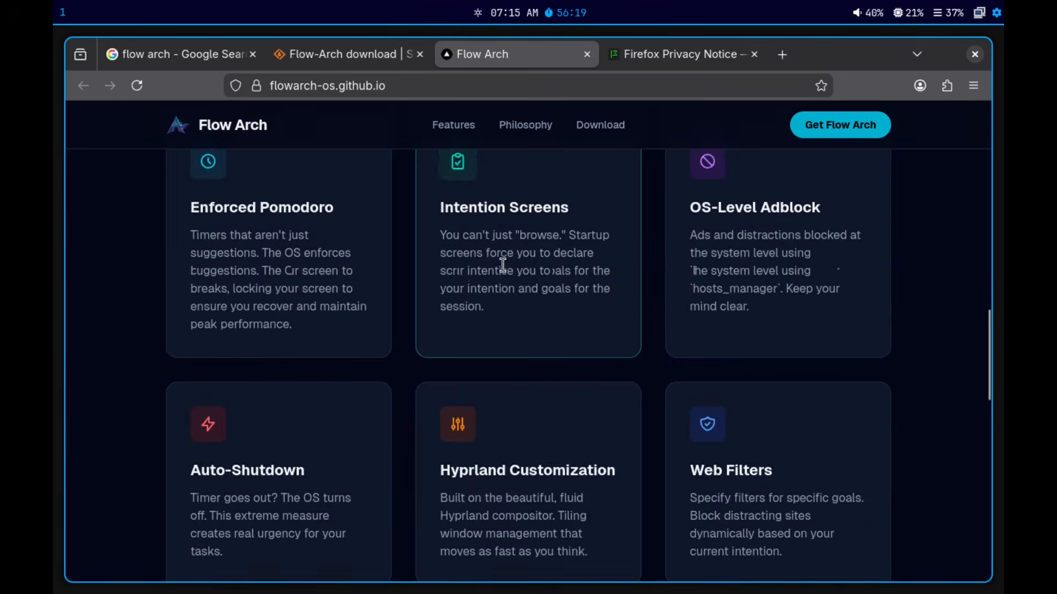
{"action": "scroll", "coordinate": [503, 264], "scroll_direction": "up", "scroll_amount": 1}
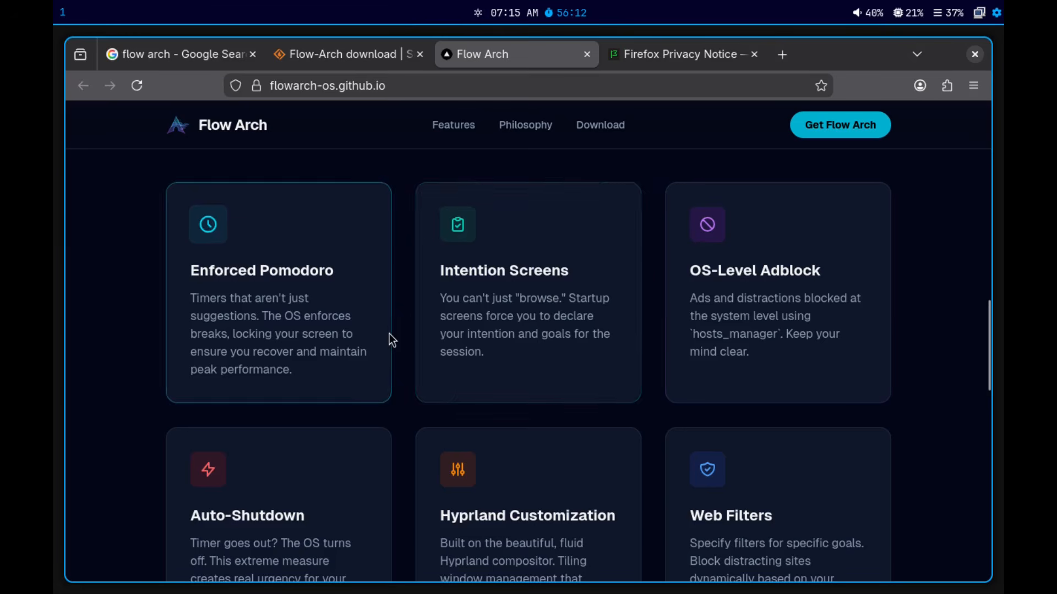
{"action": "scroll", "coordinate": [535, 333], "scroll_direction": "down", "scroll_amount": 2}
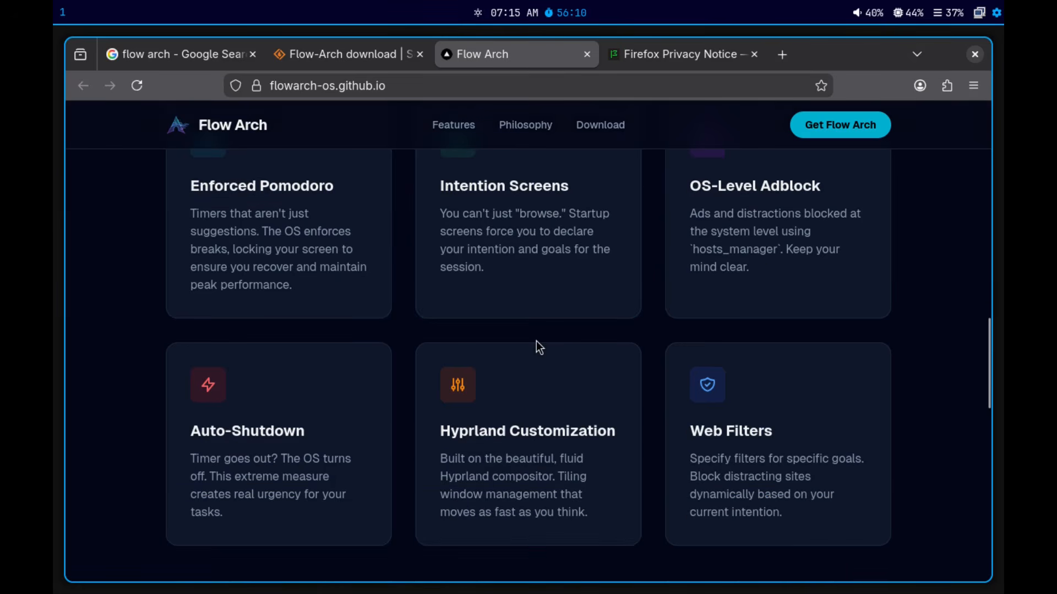
Review the Flow Arch site's headline and tagline, highlighting the phrase "Designed for the 1%".
{"action": "scroll", "coordinate": [534, 341], "scroll_direction": "up", "scroll_amount": 15}
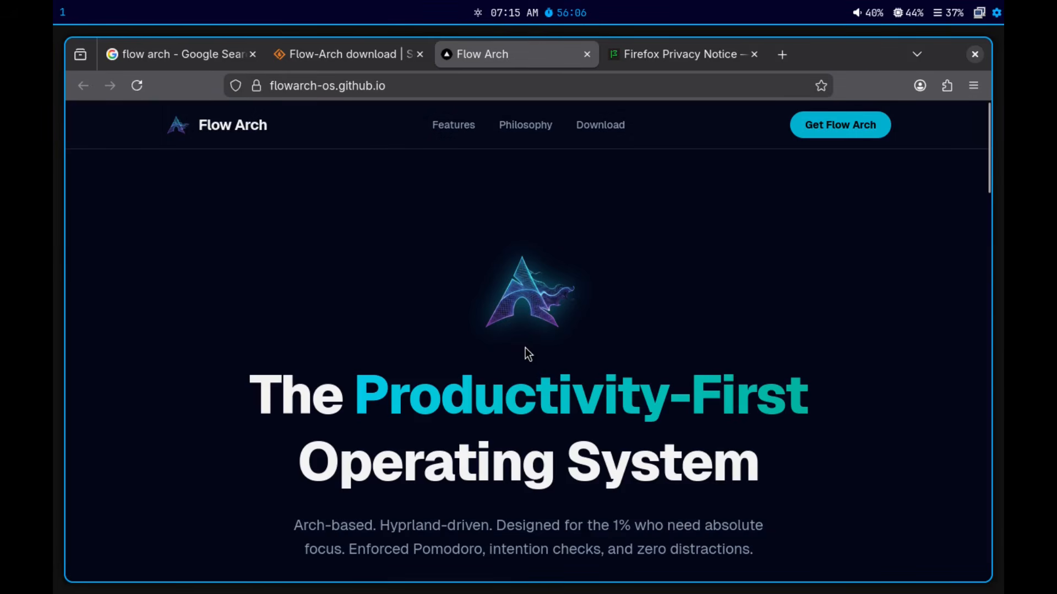
{"action": "scroll", "coordinate": [525, 347], "scroll_direction": "down", "scroll_amount": 5}
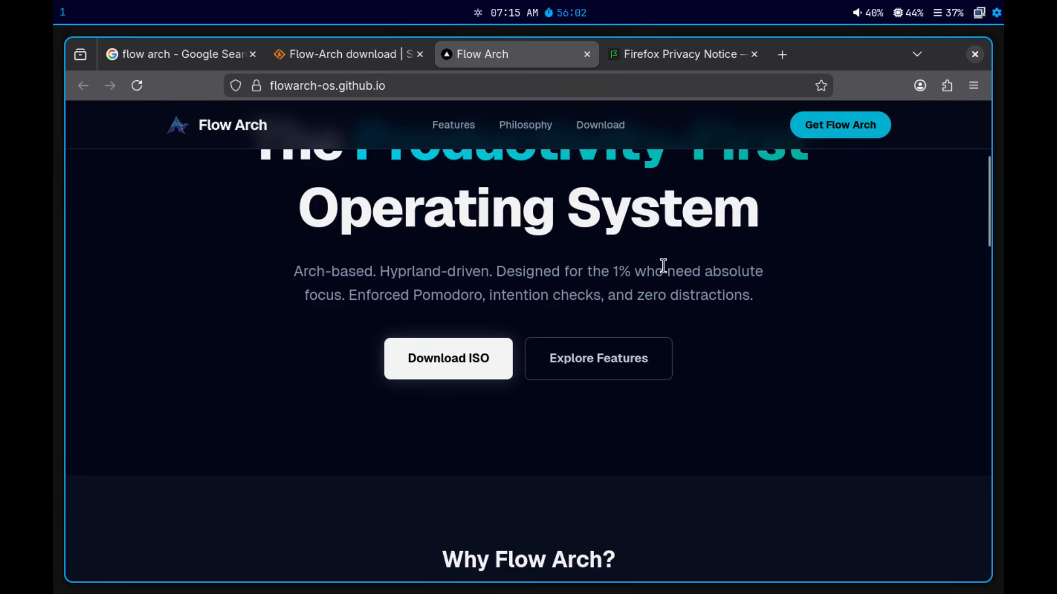
{"action": "left_click_drag", "start_coordinate": [631, 272], "coordinate": [496, 272]}
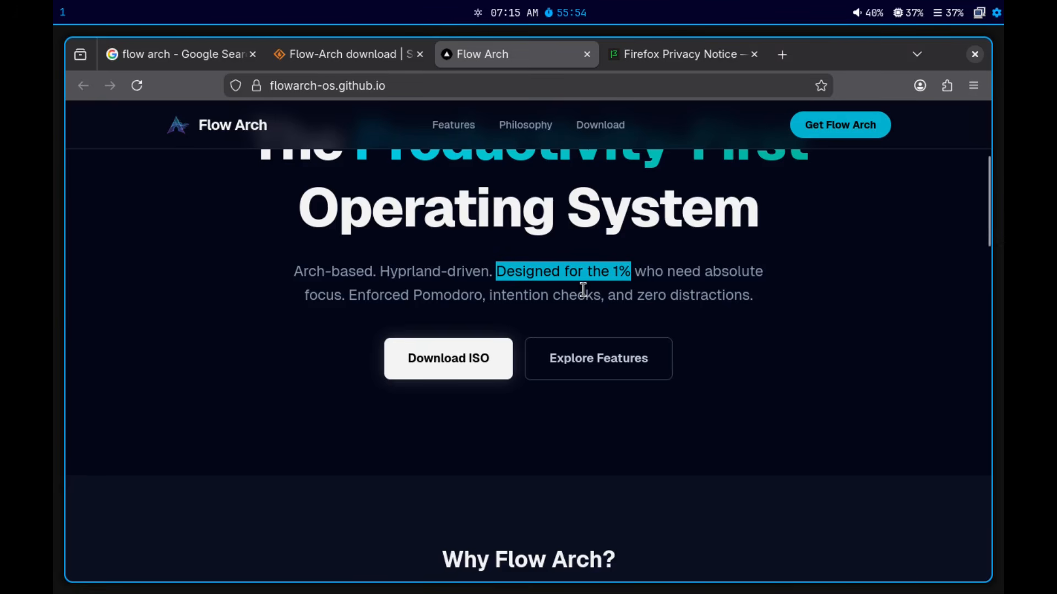
{"action": "scroll", "coordinate": [518, 288], "scroll_direction": "up", "scroll_amount": 5}
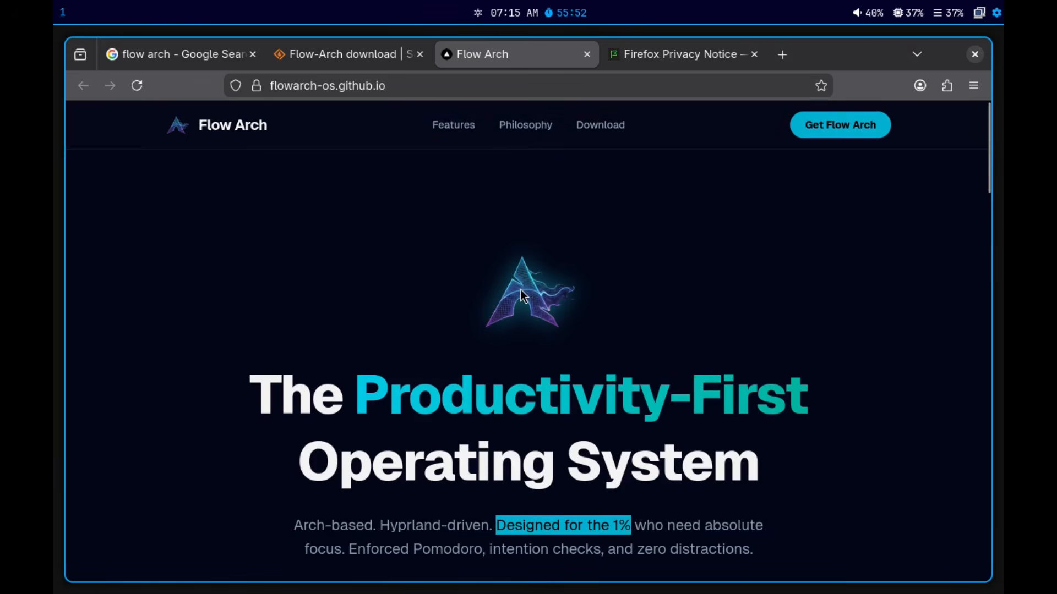
{"action": "scroll", "coordinate": [521, 287], "scroll_direction": "down", "scroll_amount": 3}
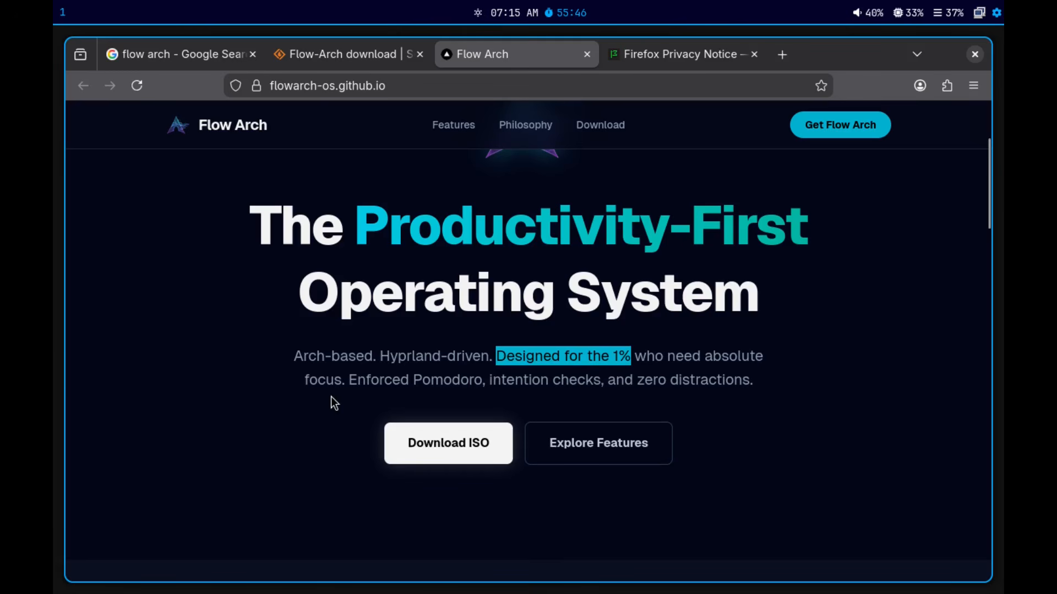
{"action": "scroll", "coordinate": [558, 355], "scroll_direction": "up", "scroll_amount": 1}
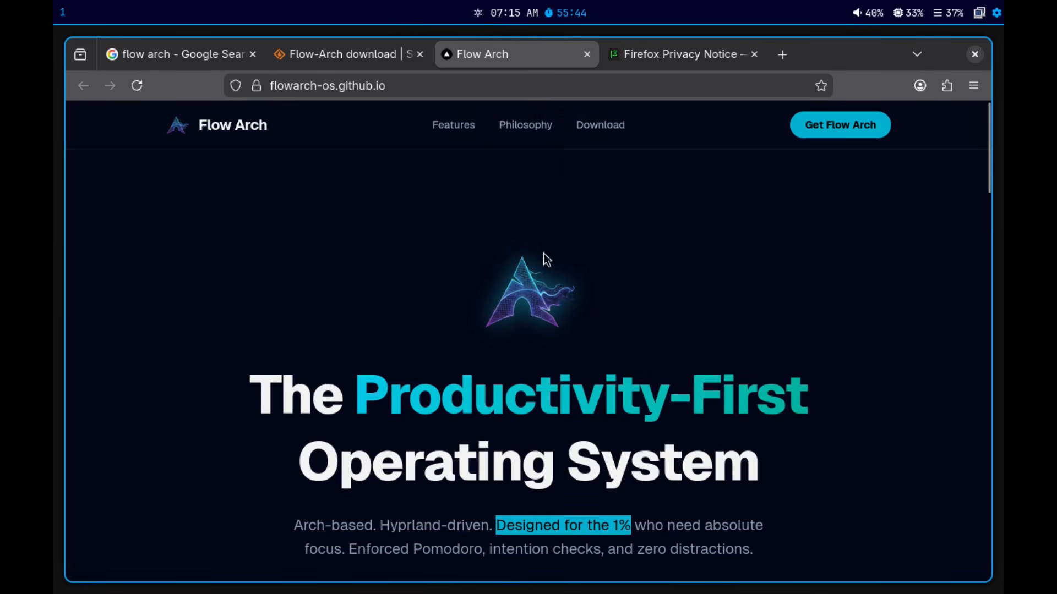
Close the Flow Arch, Firefox Privacy Notice and Flow-Arch download pages, keeping only the Google search open.
{"action": "left_click", "coordinate": [591, 56]}
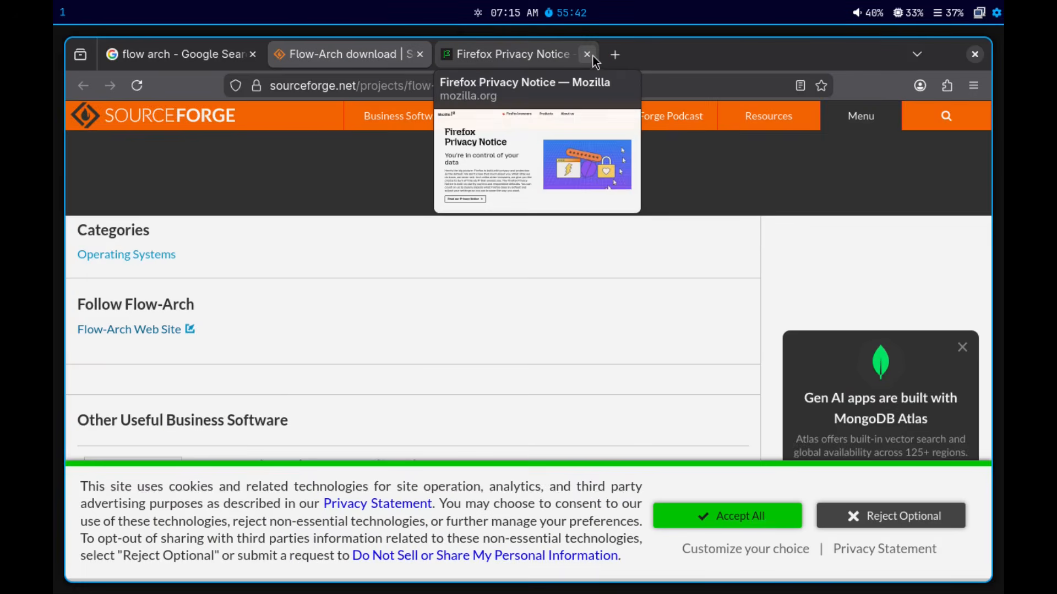
{"action": "middle_click", "coordinate": [592, 55]}
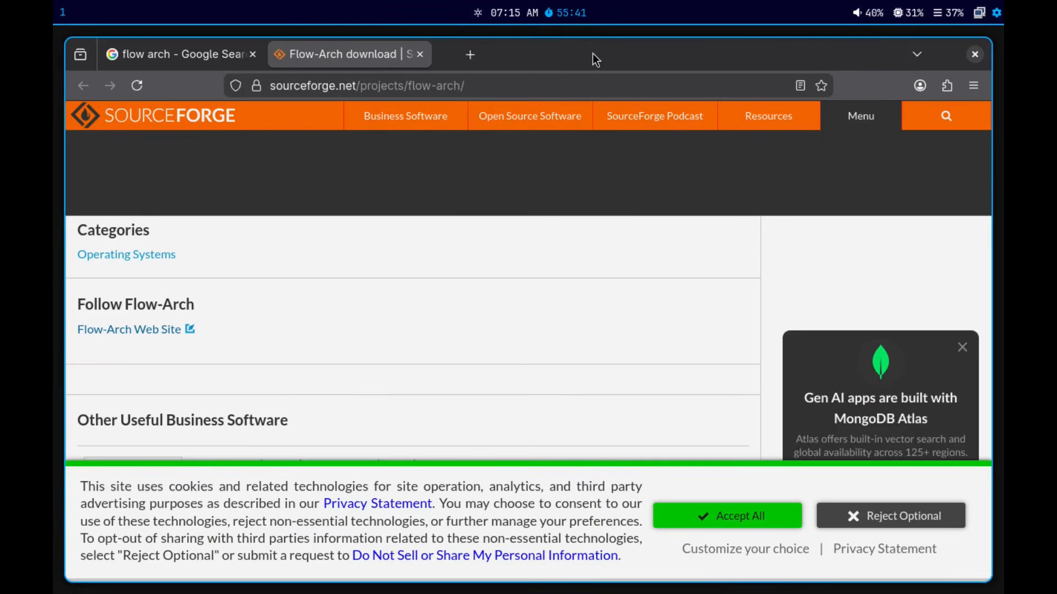
{"action": "left_click", "coordinate": [421, 54]}
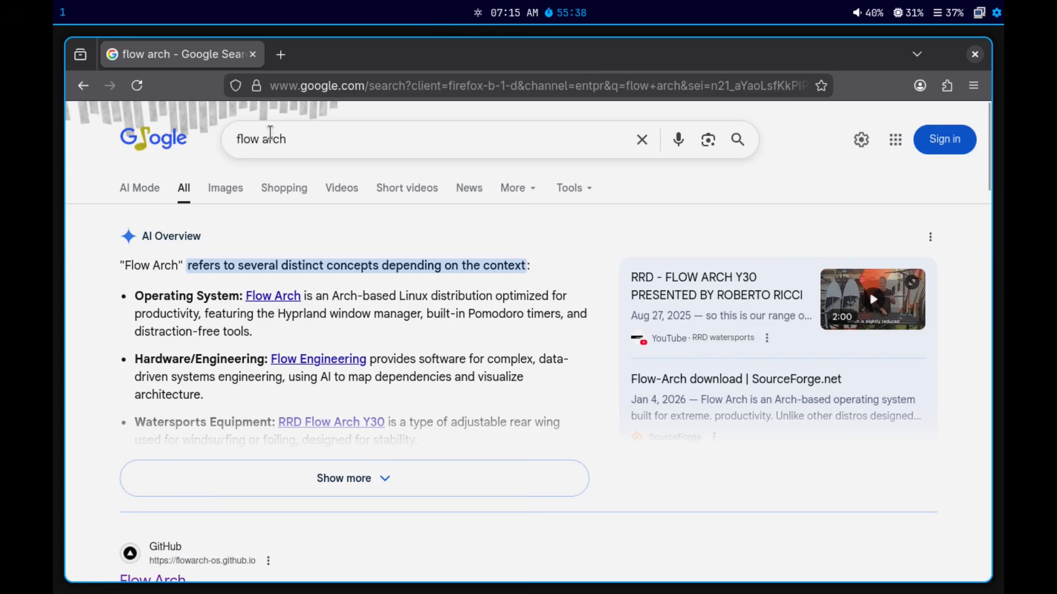
Replace the Google query with "4k wapaper" and run the search.
{"action": "left_click", "coordinate": [315, 137]}
{"action": "key", "text": "ctrl+a"}
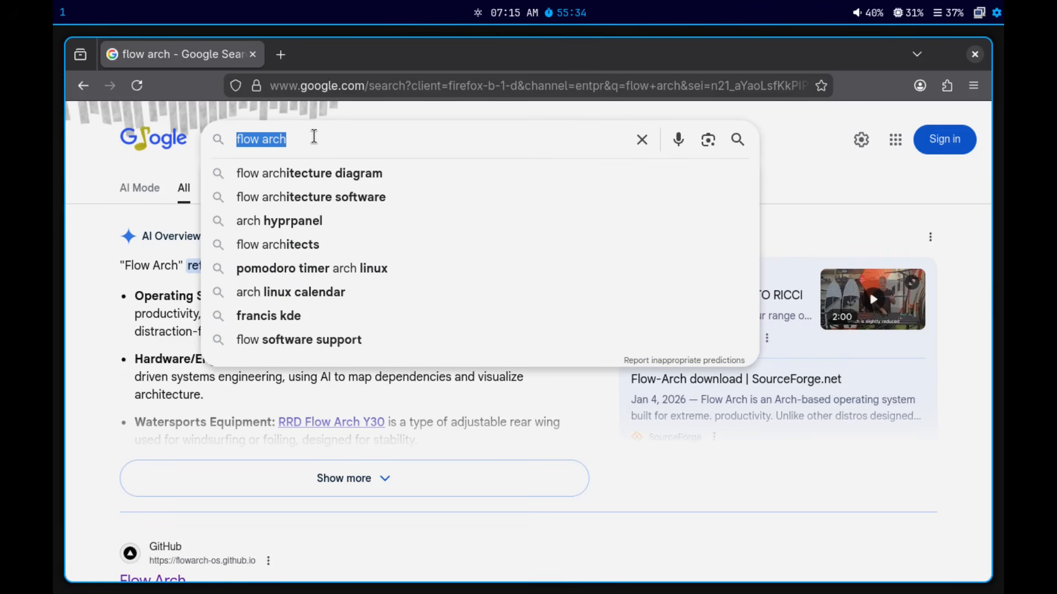
{"action": "type", "text": "4k w"}
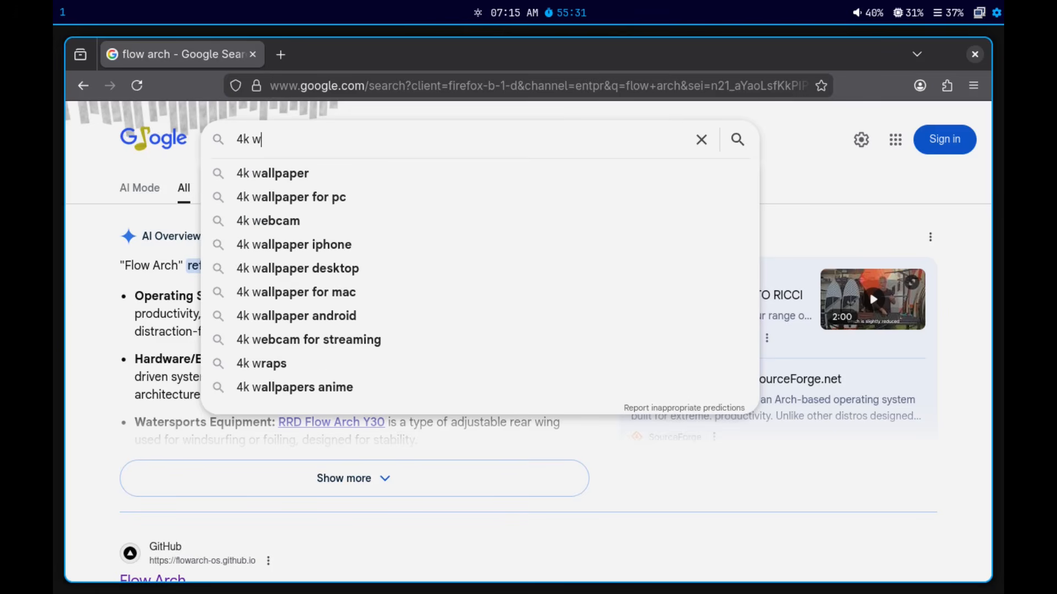
{"action": "type", "text": "apap"}
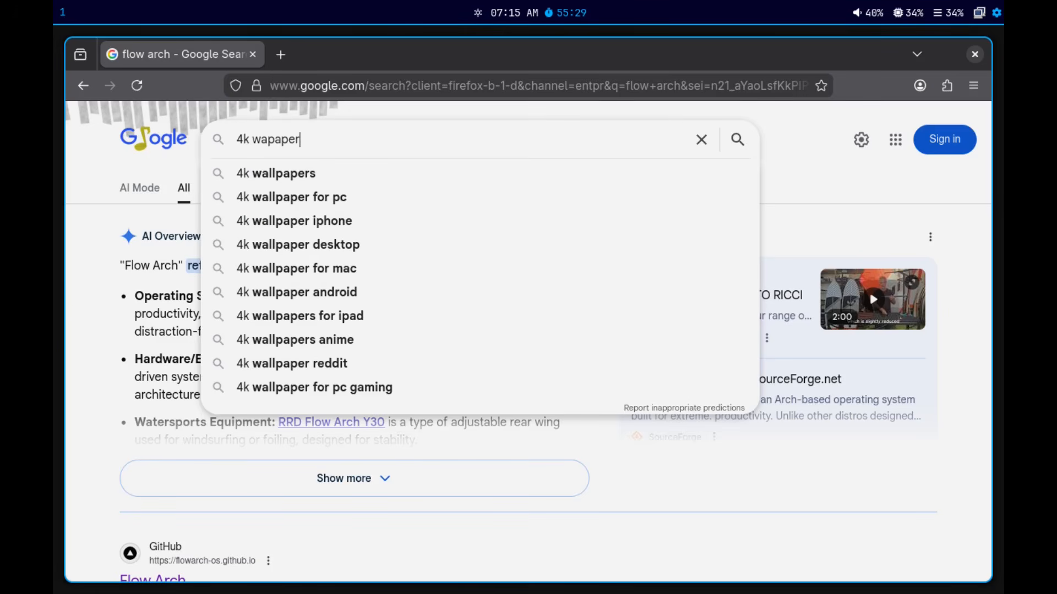
{"action": "type", "text": "er"}
{"action": "key", "text": "Return"}
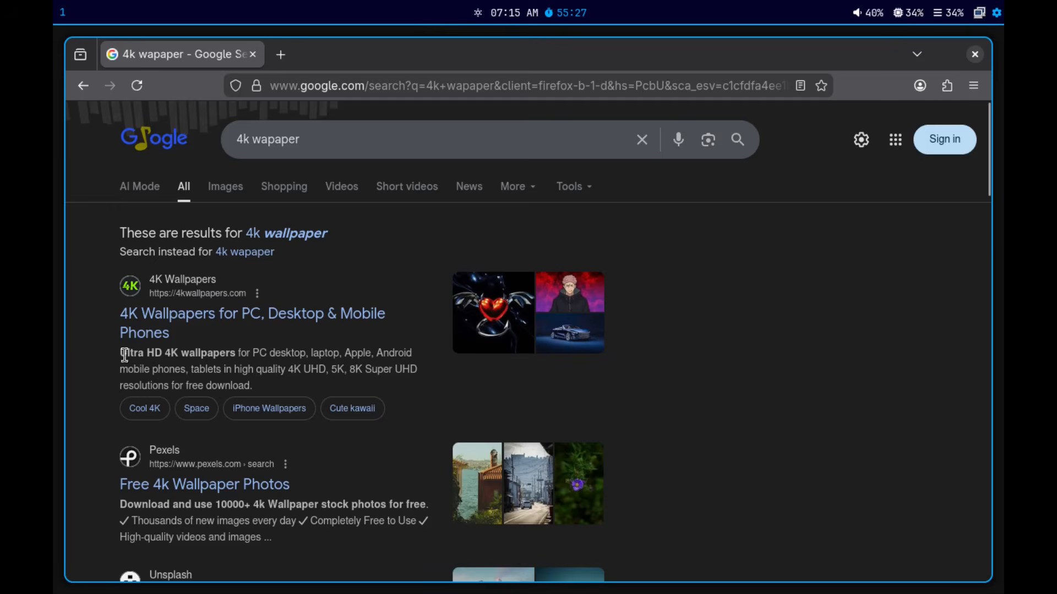
Open the 4K Wallpapers site and download the Devil heart wallpaper in 4K (3840x2160).
{"action": "left_click", "coordinate": [192, 315]}
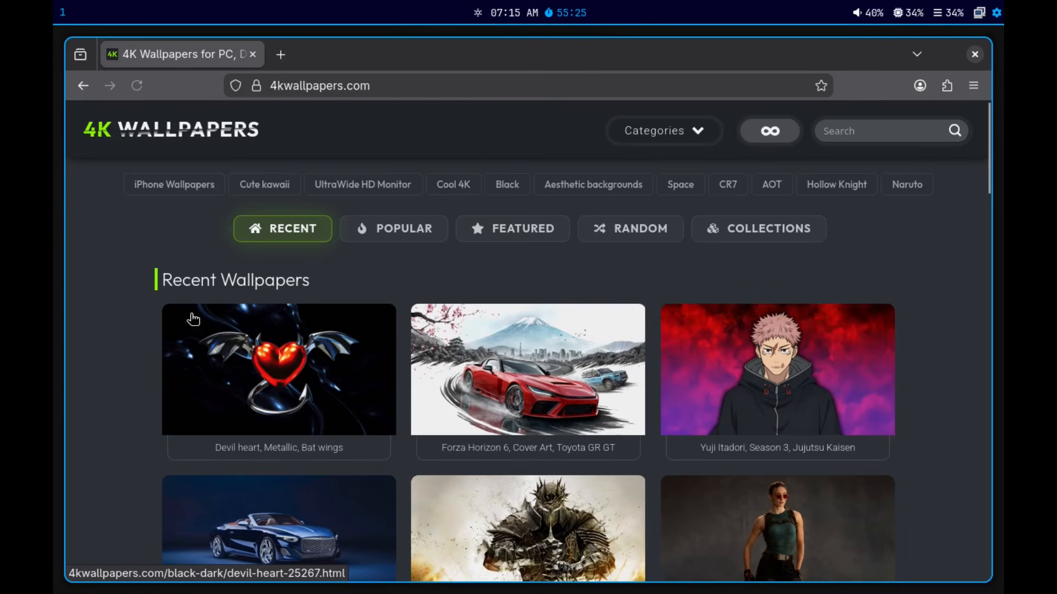
{"action": "left_click", "coordinate": [282, 351]}
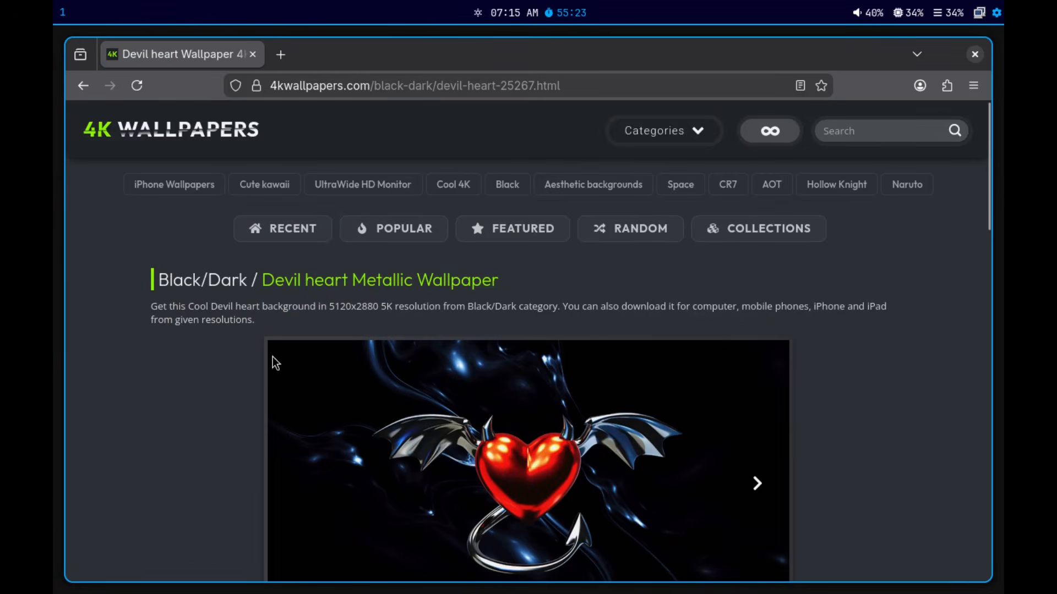
{"action": "scroll", "coordinate": [354, 356], "scroll_direction": "down", "scroll_amount": 5}
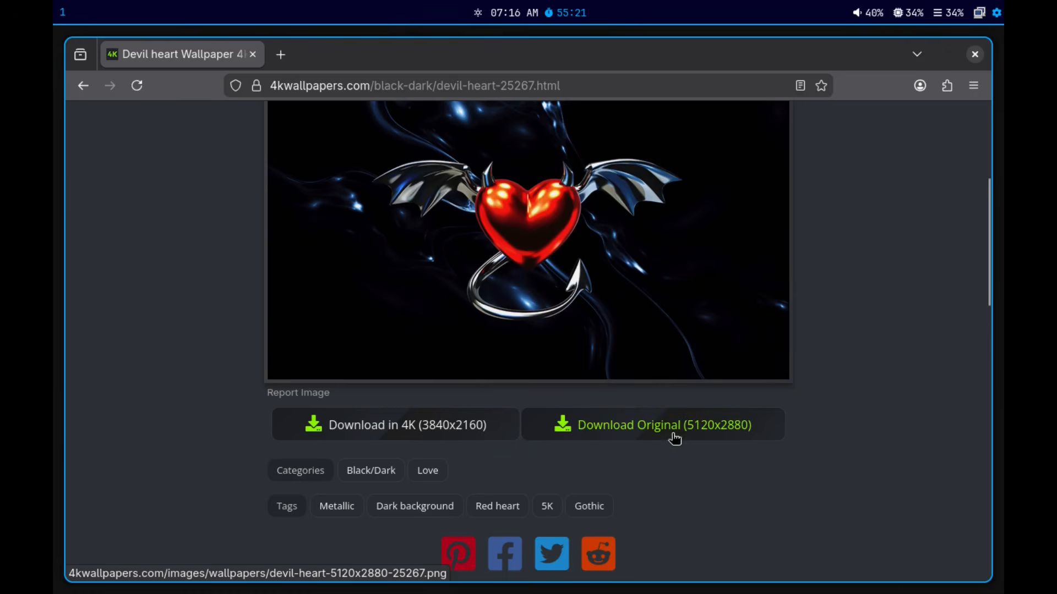
{"action": "left_click", "coordinate": [391, 432]}
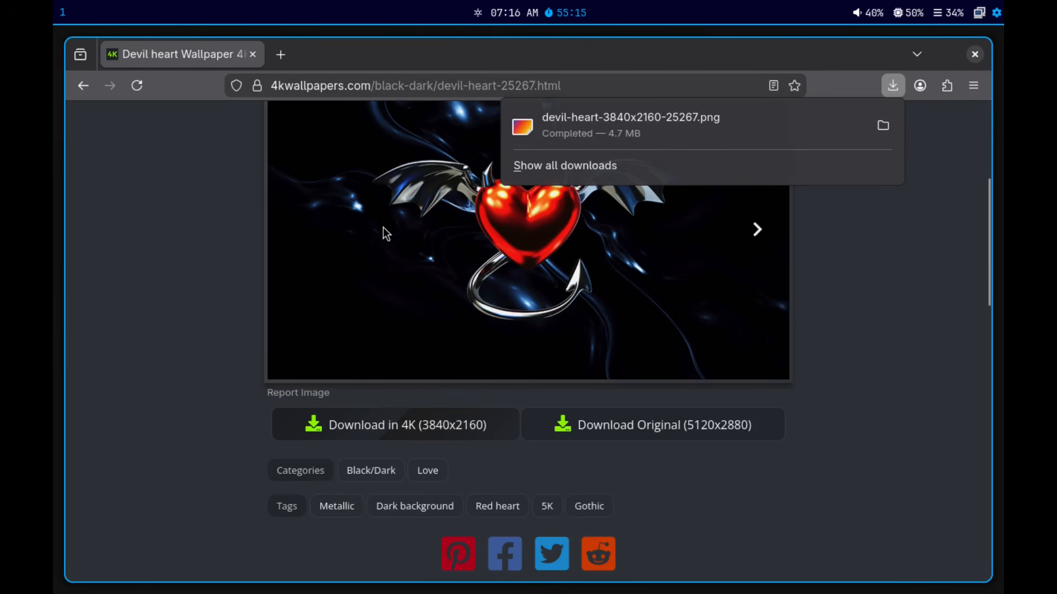
Show the downloaded devil-heart PNG in its Downloads folder, and close both the browser and the file manager.
{"action": "left_click", "coordinate": [883, 126]}
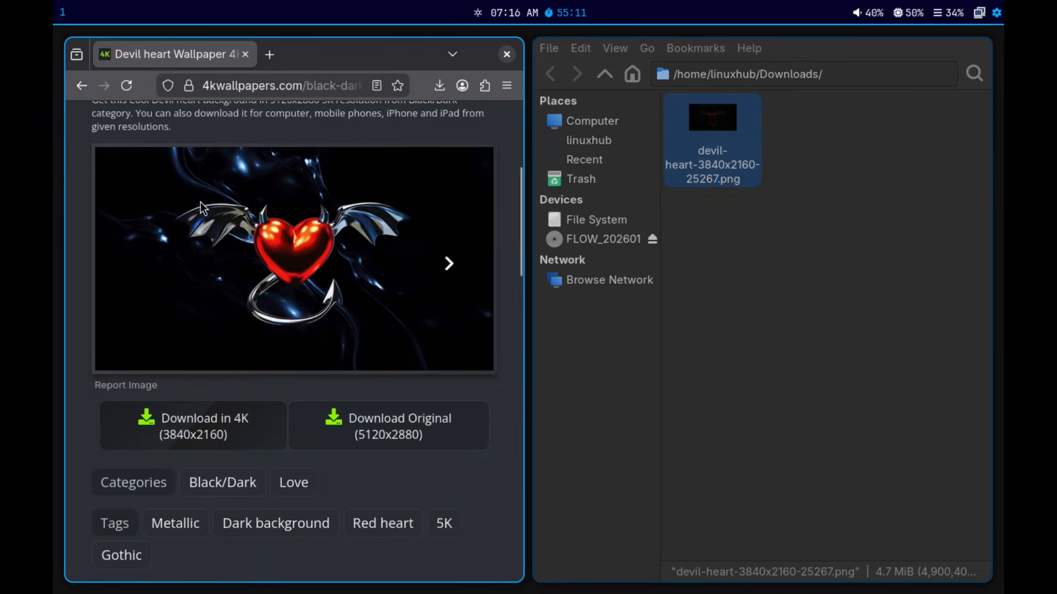
{"action": "key", "text": "super+q"}
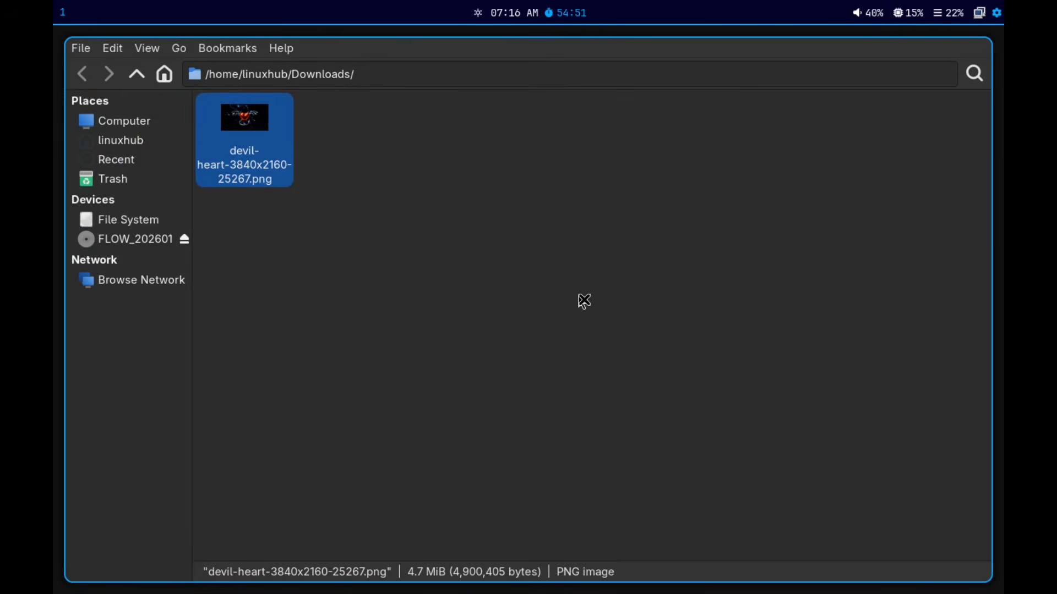
{"action": "key", "text": "super+q"}
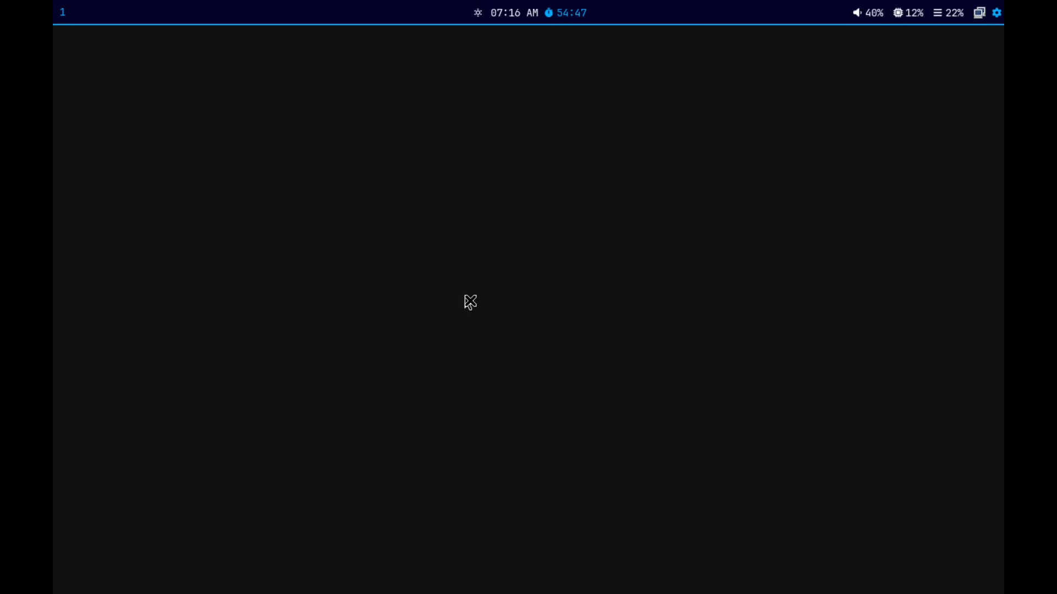
Open a terminal and try to install swaybg with "sudo pacman -S swaybg", entering the sudo password.
{"action": "key", "text": "super+Return"}
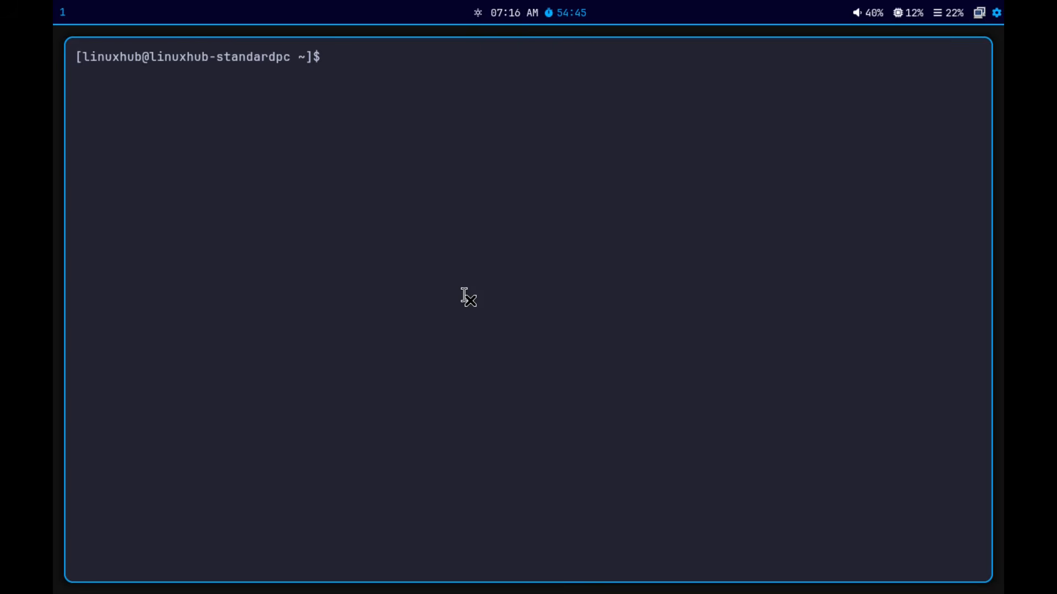
{"action": "type", "text": "sudo pacman -S sway"}
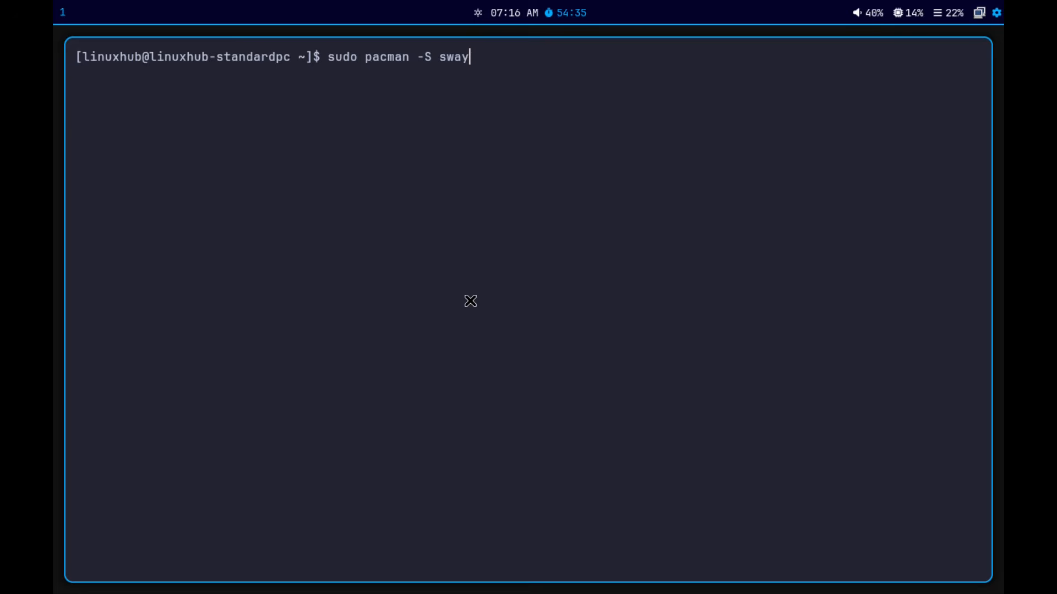
{"action": "key", "text": "Return"}
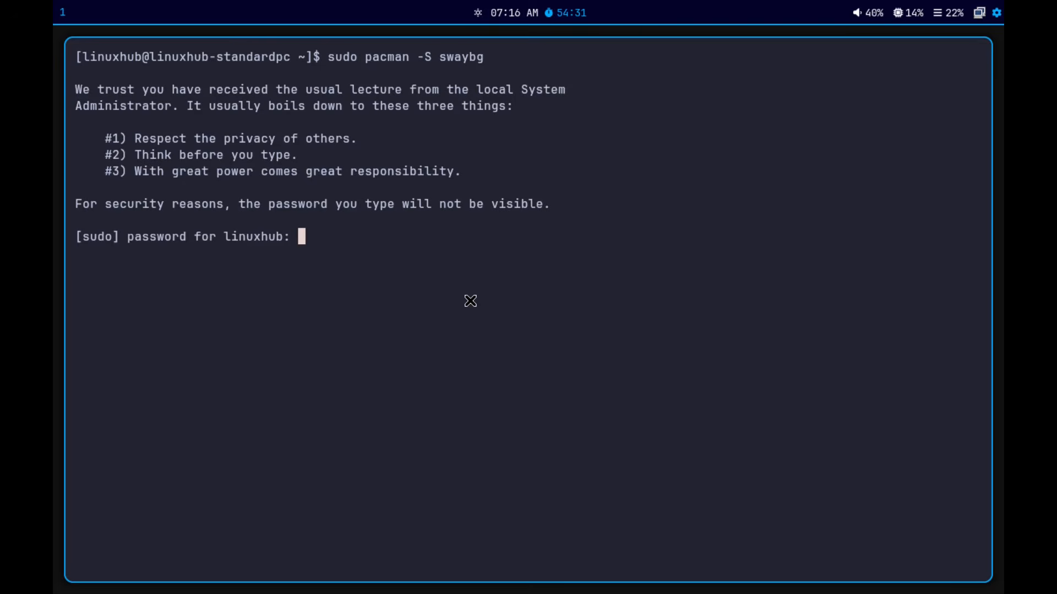
{"action": "key", "text": "Return"}
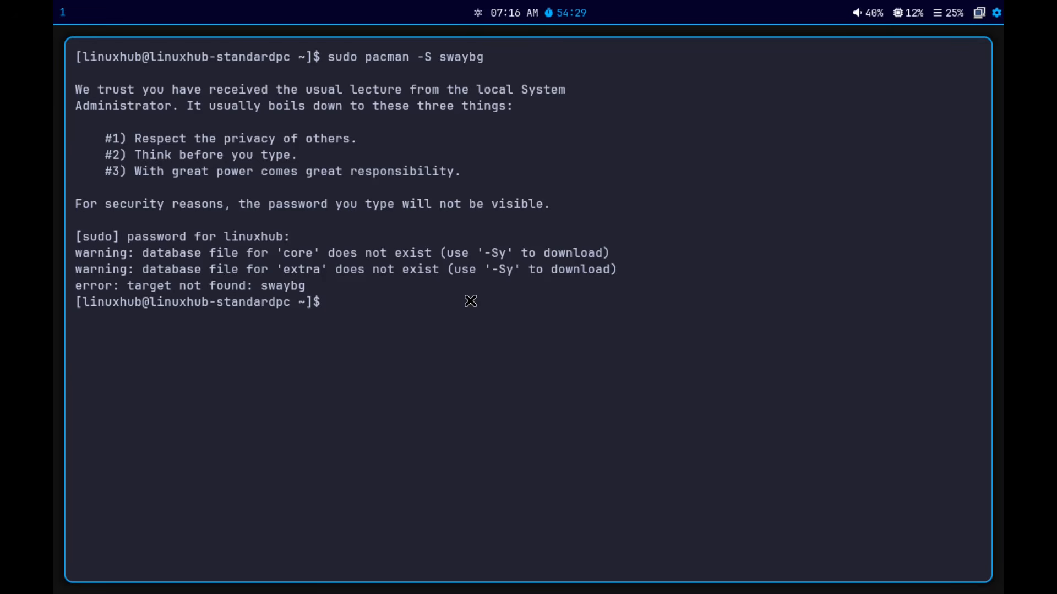
Rerun the swaybg installation as "sudo pacman -Sy swaybg" and agree to proceed with the installation.
{"action": "key", "text": "Up"}
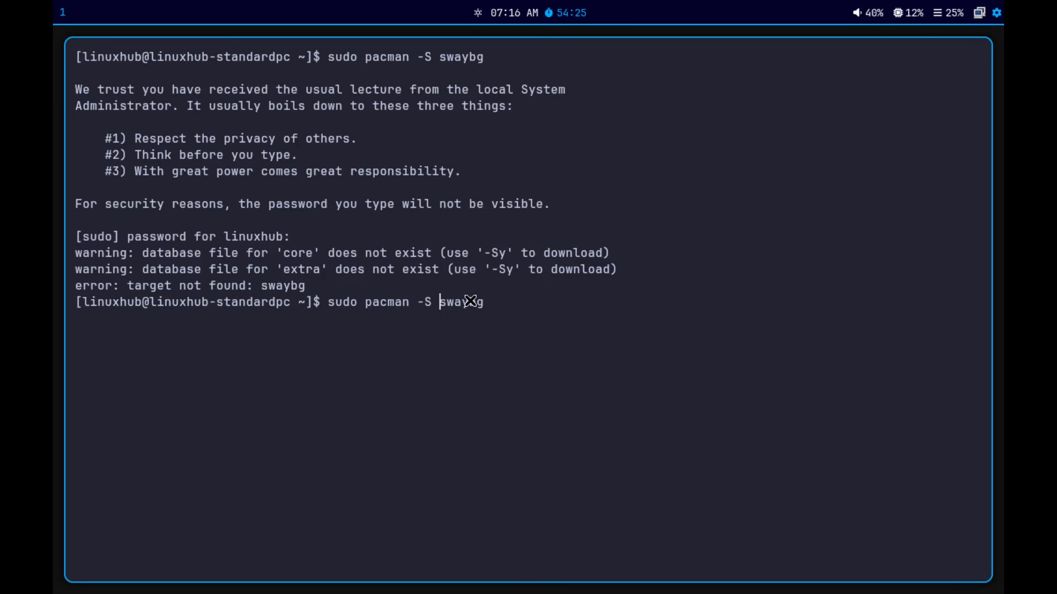
{"action": "type", "text": "y"}
{"action": "key", "text": "Return"}
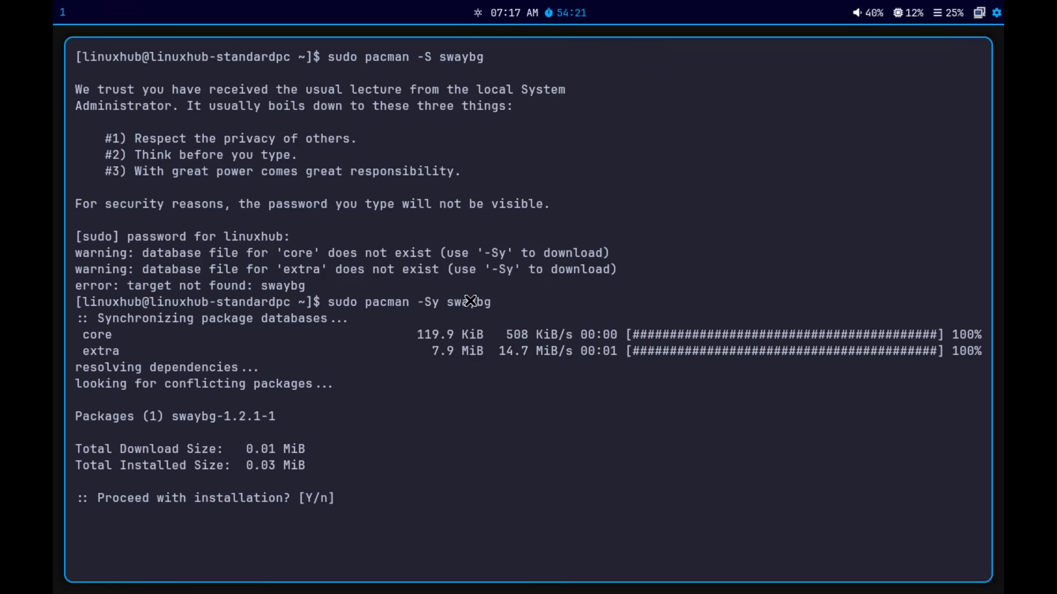
{"action": "type", "text": "y"}
{"action": "key", "text": "Return"}
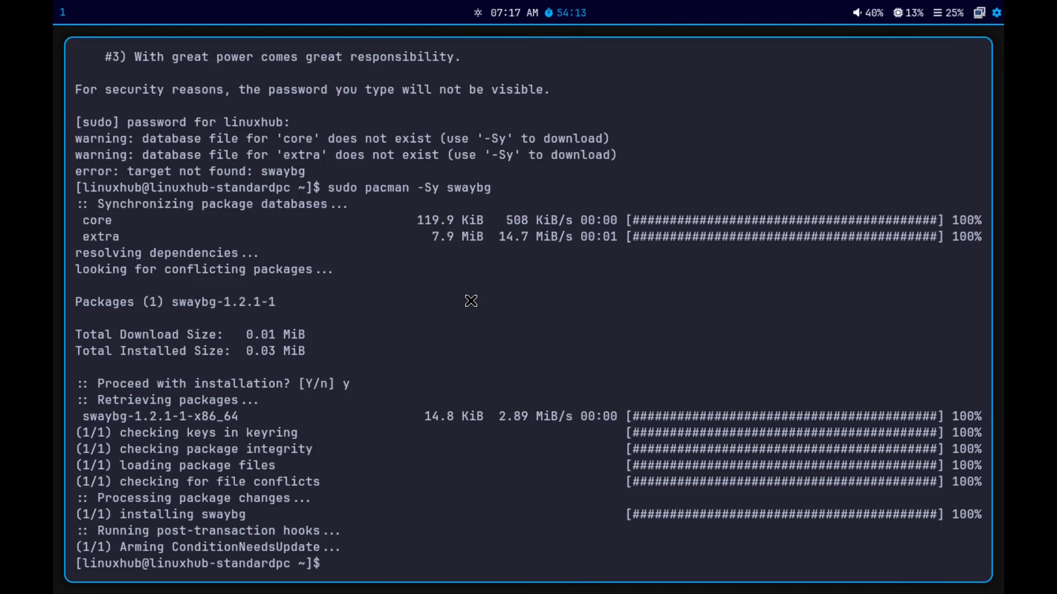
Install the Nemo file manager with "sudo pacman -Sy nemo" and agree to proceed with the installation.
{"action": "key", "text": "Up"}
{"action": "key", "text": "BackSpace"}
{"action": "key", "text": "BackSpace"}
{"action": "key", "text": "BackSpace"}
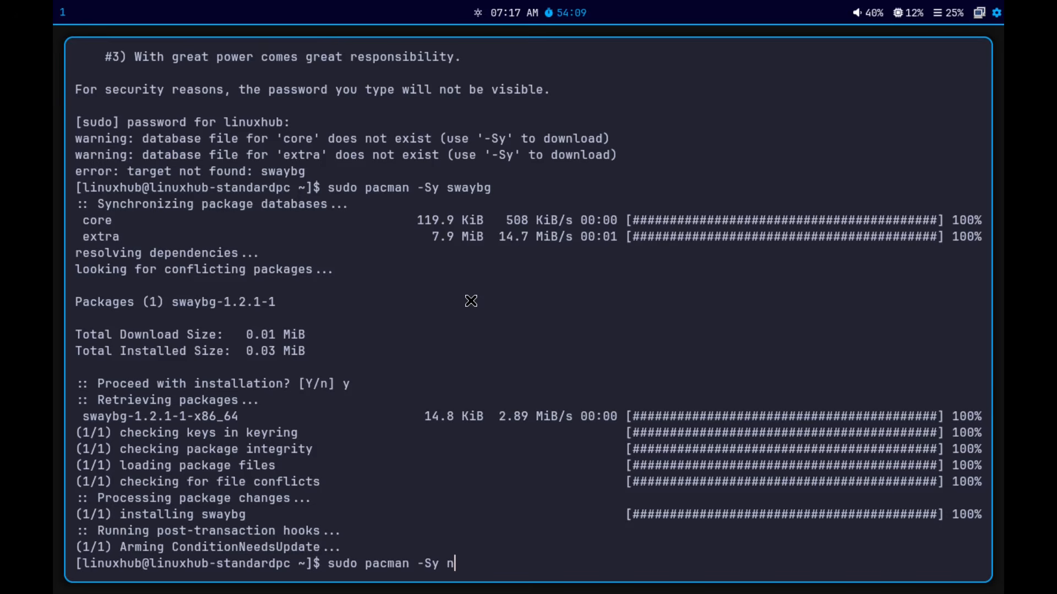
{"action": "type", "text": "nemo"}
{"action": "key", "text": "Return"}
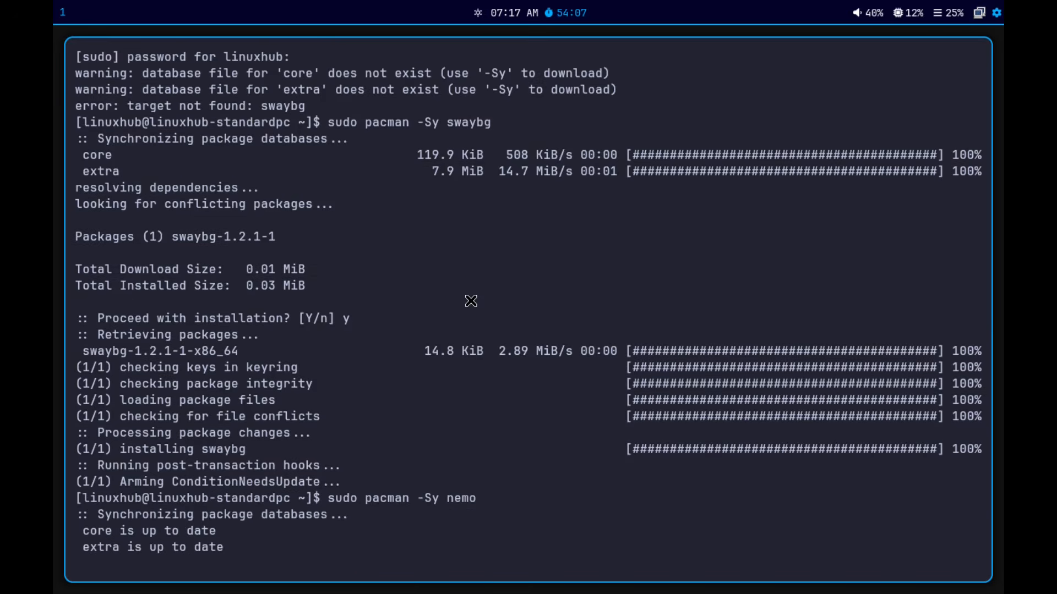
{"action": "type", "text": "y"}
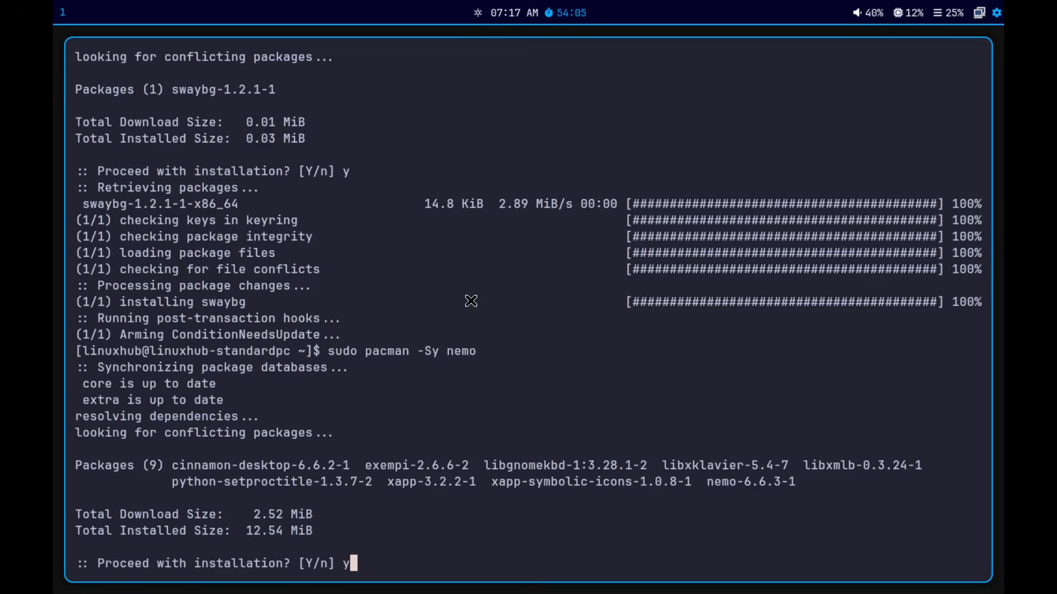
{"action": "key", "text": "Return"}
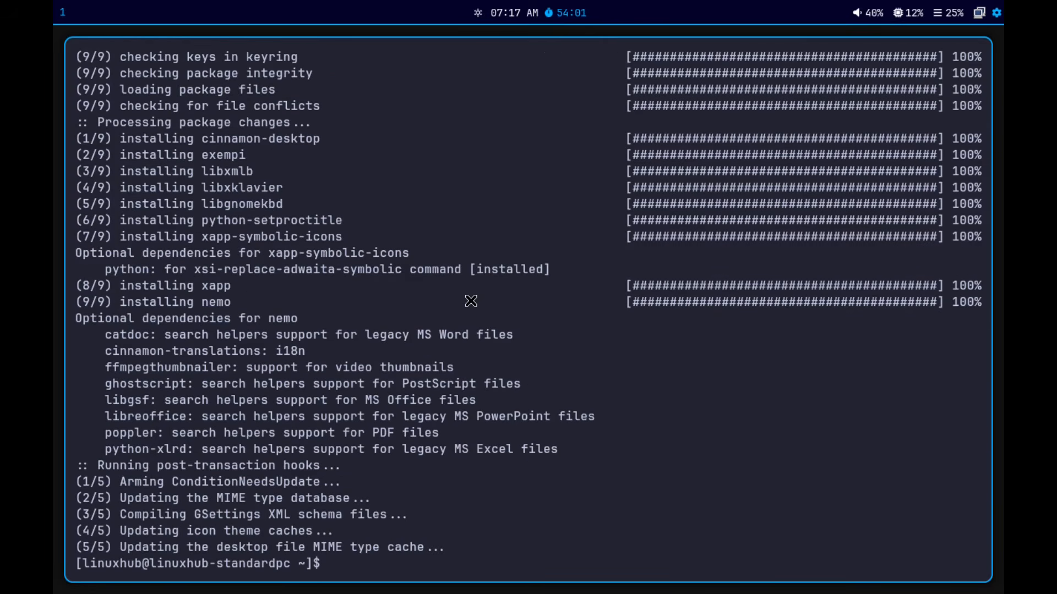
Close the terminal and launch the Nemo file manager.
{"action": "key", "text": "super+q"}
{"action": "key", "text": "super+space"}
{"action": "key", "text": "Down"}
{"action": "key", "text": "Down"}
{"action": "key", "text": "Return"}
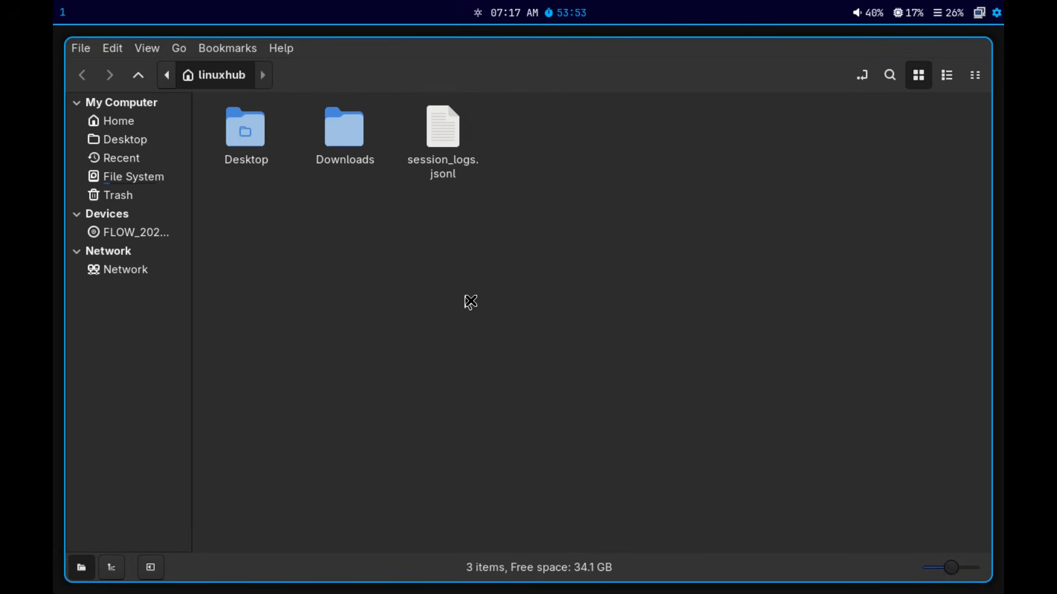
Go from the root of the file system to the home directory and turn on the display of hidden files.
{"action": "left_click", "coordinate": [165, 75]}
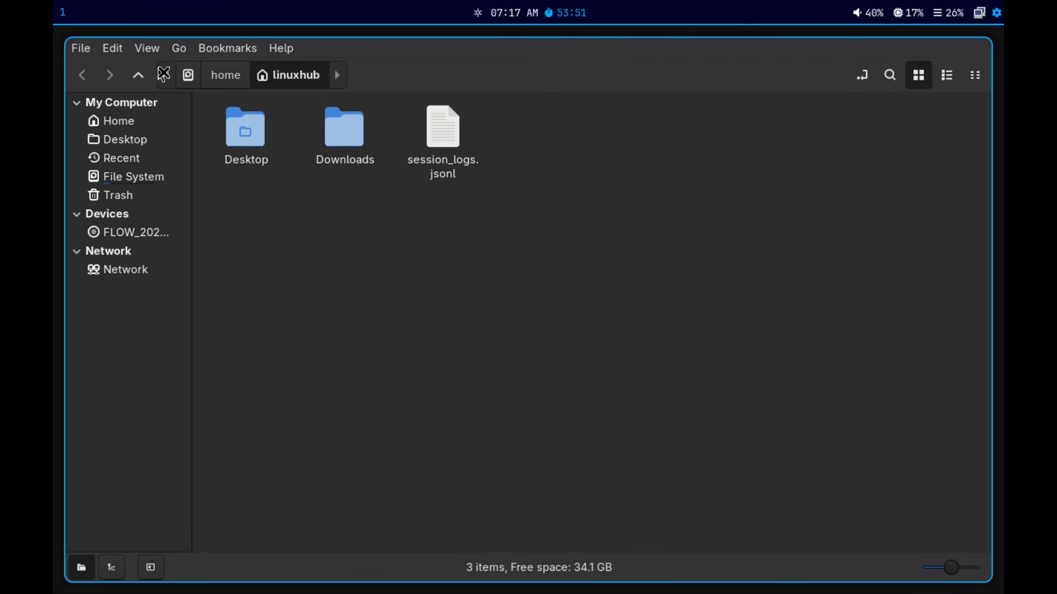
{"action": "left_click", "coordinate": [188, 76]}
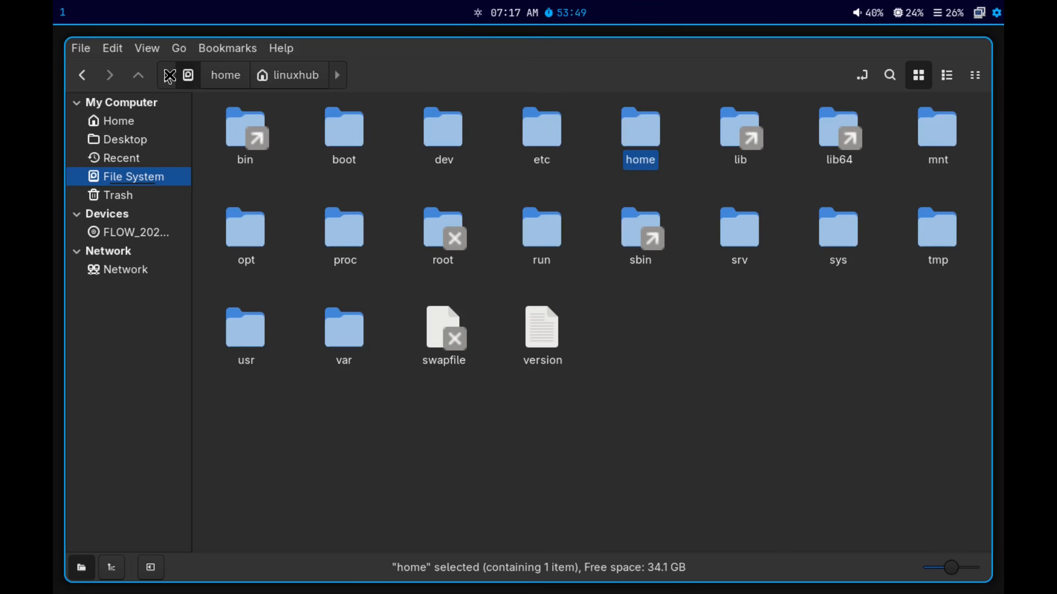
{"action": "left_click", "coordinate": [226, 77]}
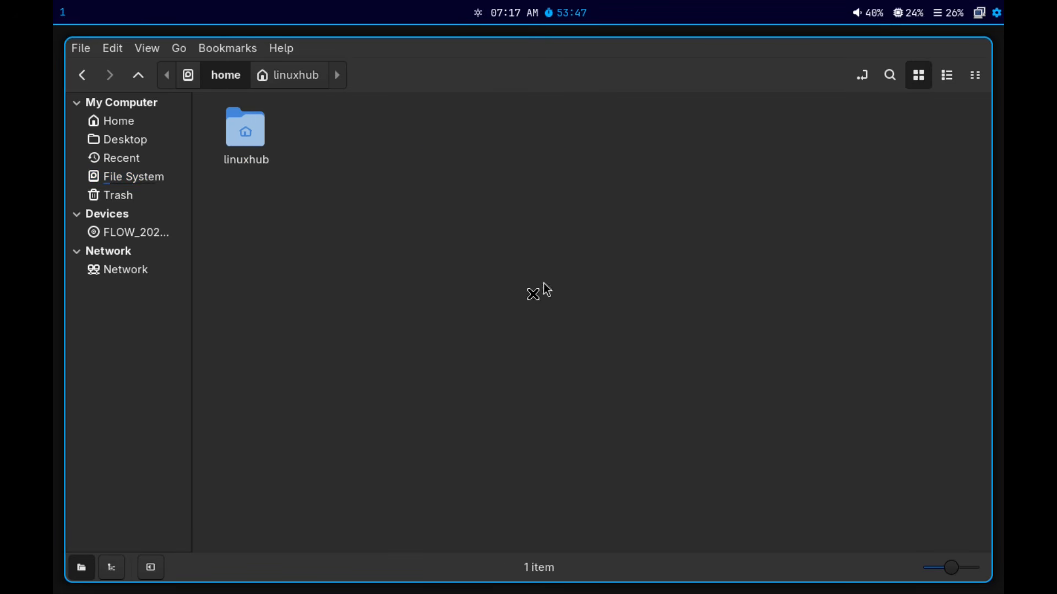
{"action": "right_click", "coordinate": [523, 292]}
{"action": "left_click", "coordinate": [580, 425]}
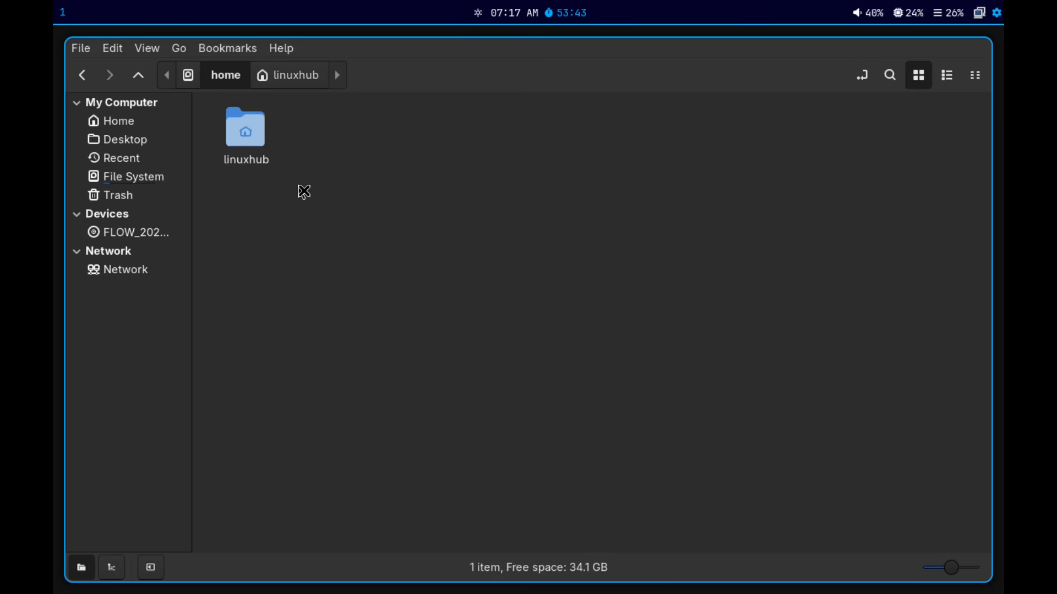
Open the .config/hypr folder in the user's home folder and check which applications are offered for hyprland.conf.
{"action": "double_click", "coordinate": [257, 132]}
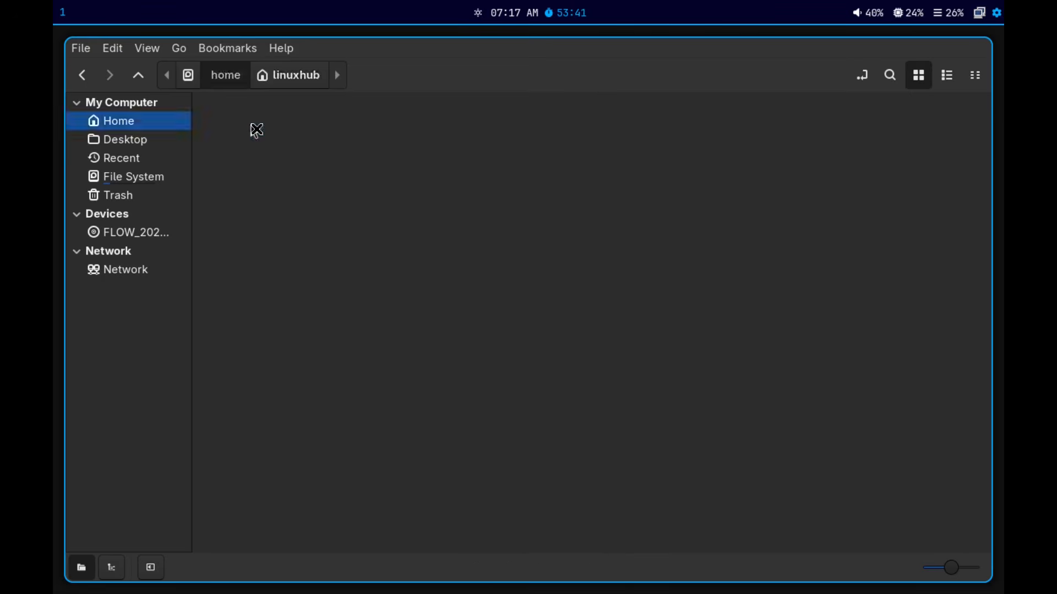
{"action": "double_click", "coordinate": [554, 133]}
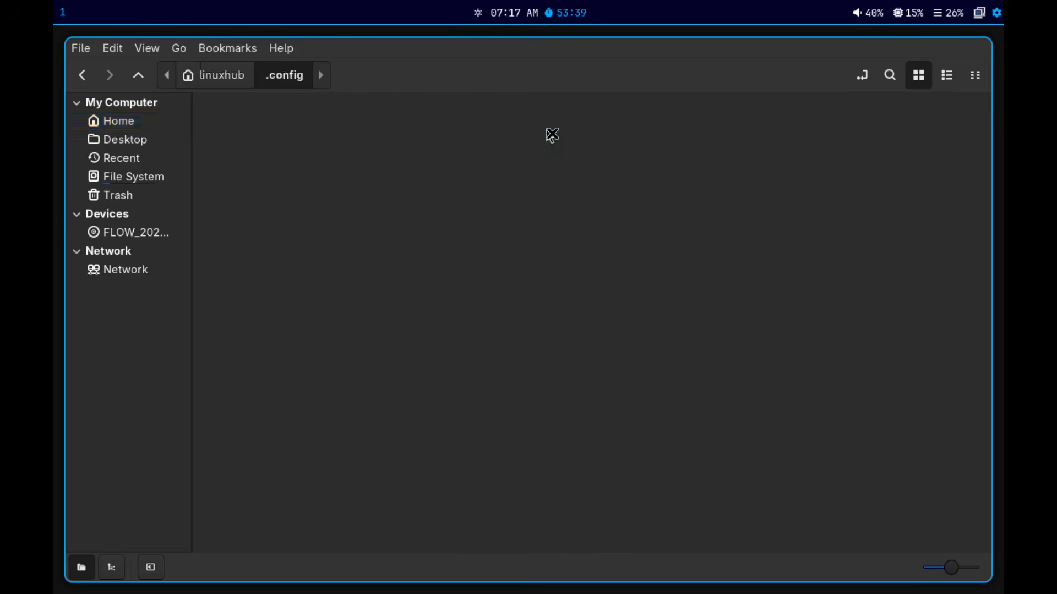
{"action": "double_click", "coordinate": [935, 128]}
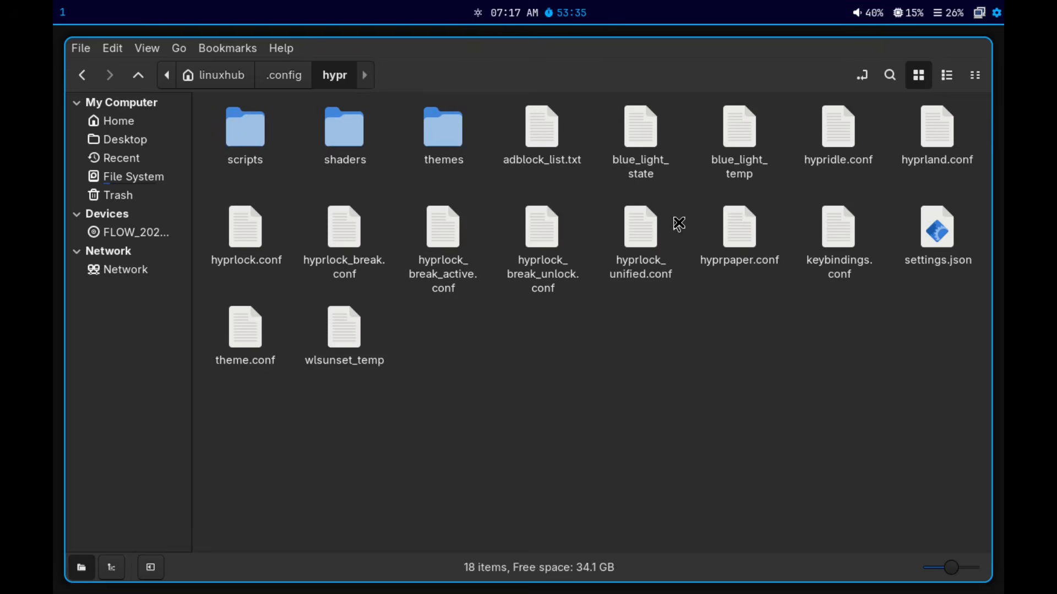
{"action": "right_click", "coordinate": [937, 137]}
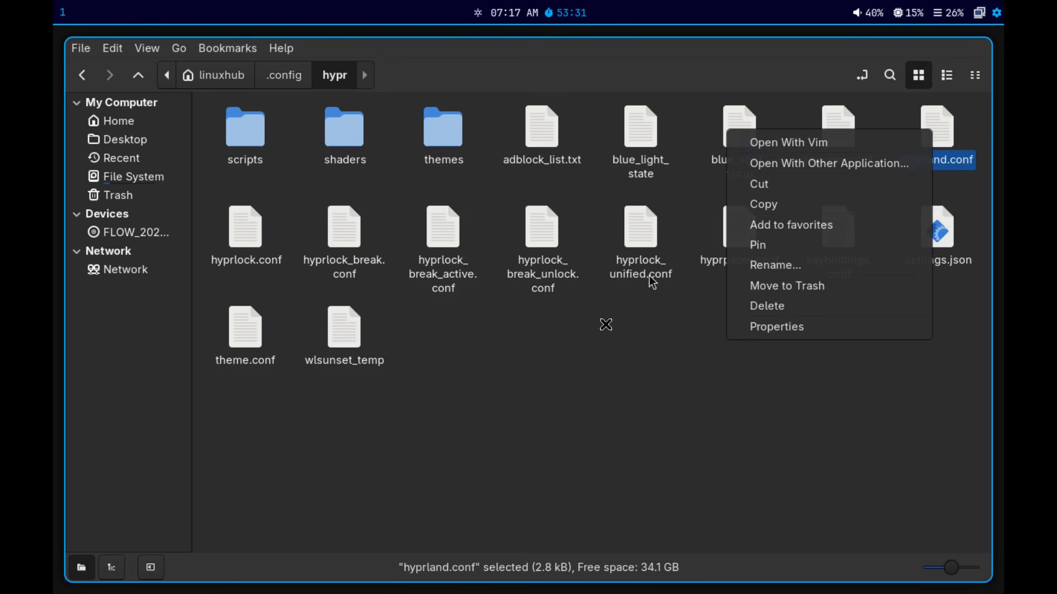
{"action": "left_click", "coordinate": [556, 400]}
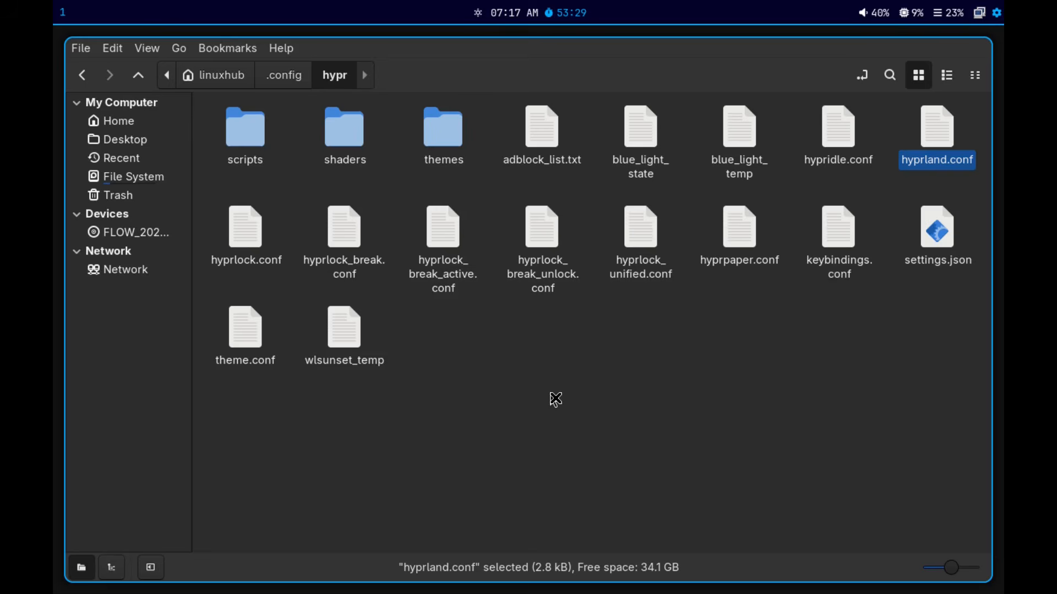
Open a terminal and install the text editor with "sudo pacman -Sy pluma", entering the sudo password and agreeing to proceed.
{"action": "key", "text": "super+Return"}
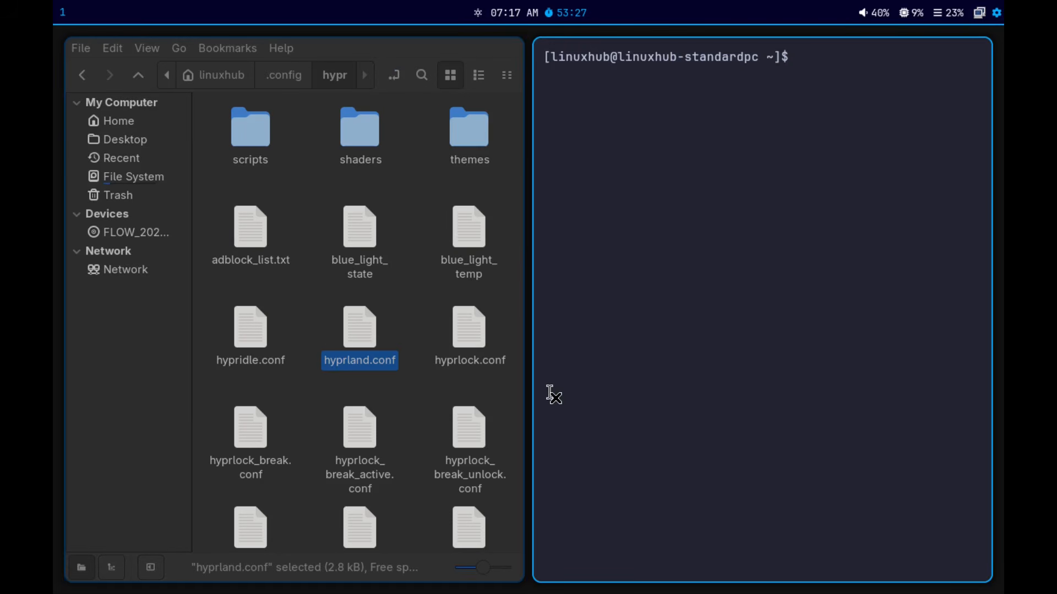
{"action": "type", "text": "sudo pacman -Sy nemo"}
{"action": "key", "text": "BackSpace"}
{"action": "key", "text": "BackSpace"}
{"action": "key", "text": "BackSpace"}
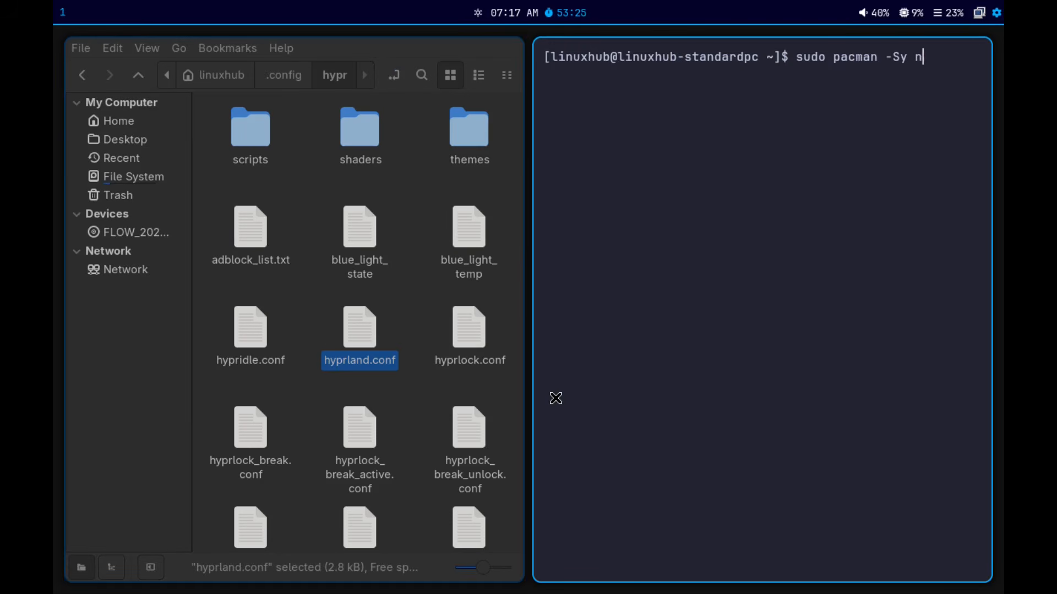
{"action": "type", "text": "pluma"}
{"action": "key", "text": "Return"}
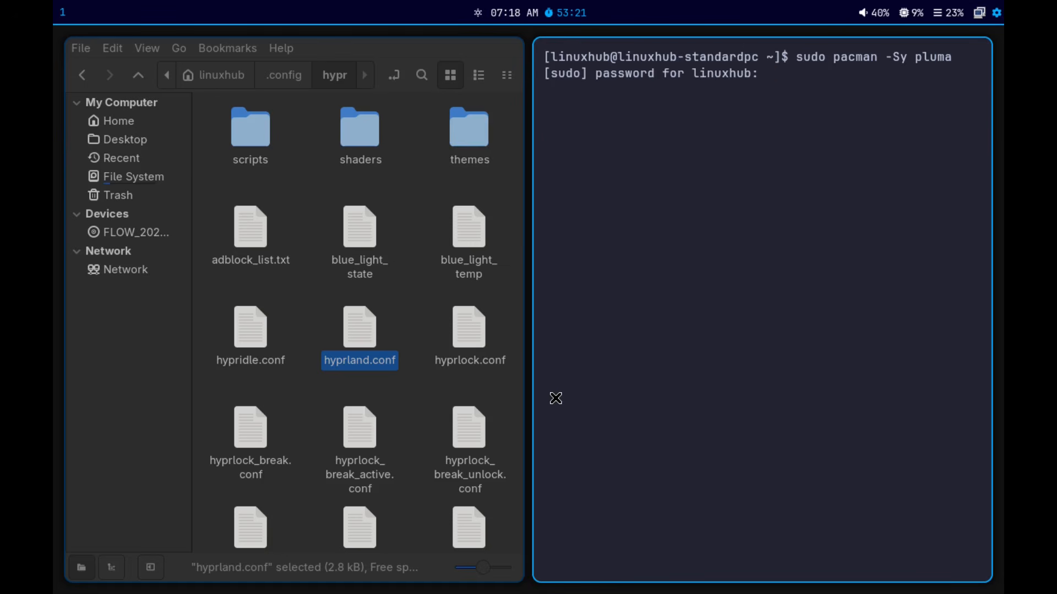
{"action": "key", "text": "Return"}
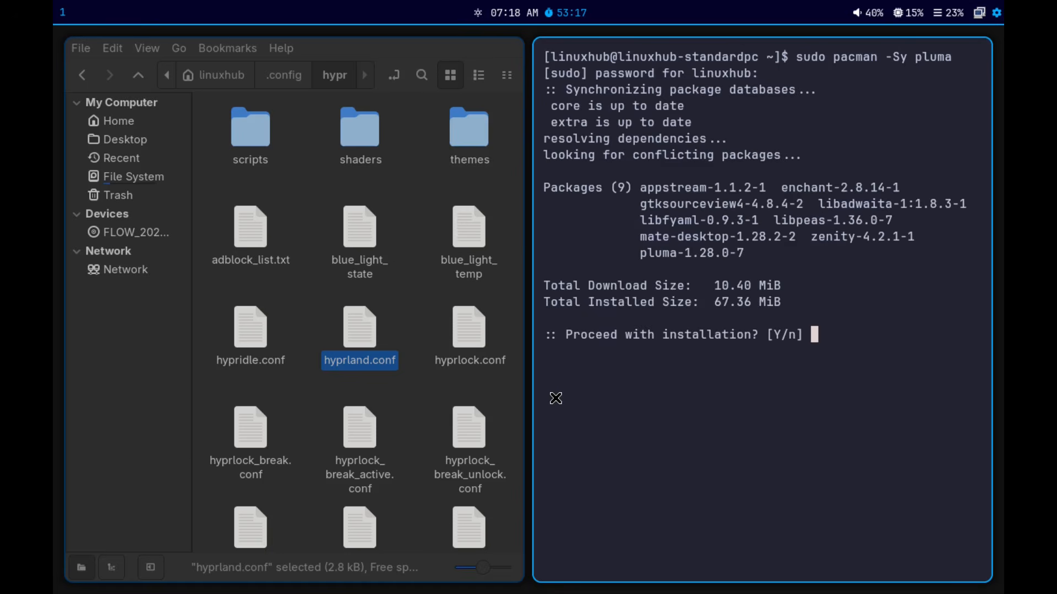
{"action": "type", "text": "y"}
{"action": "key", "text": "Return"}
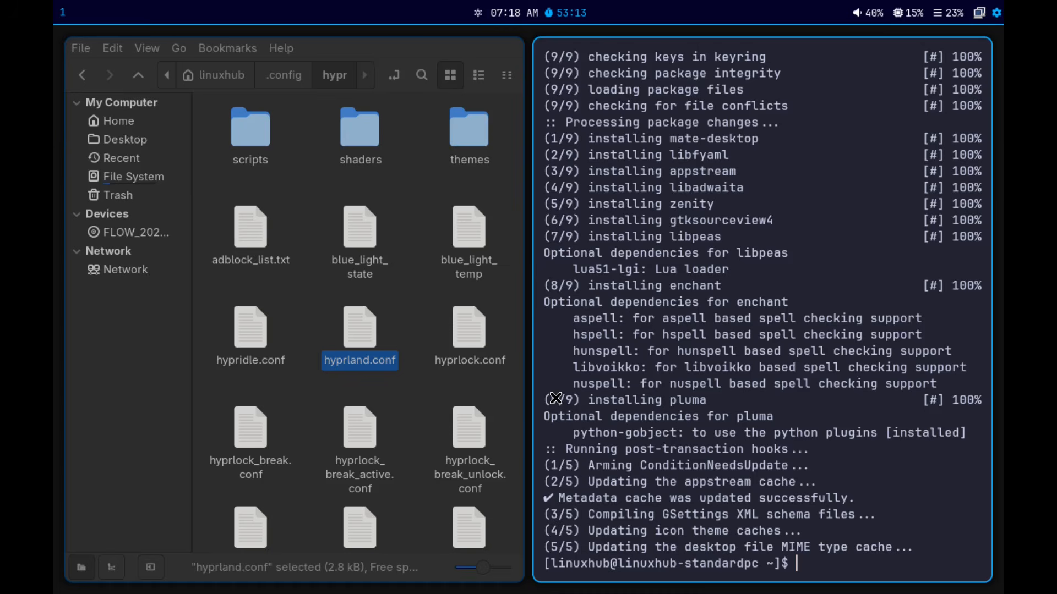
Close the terminal and open hyprland.conf in Pluma.
{"action": "key", "text": "super+q"}
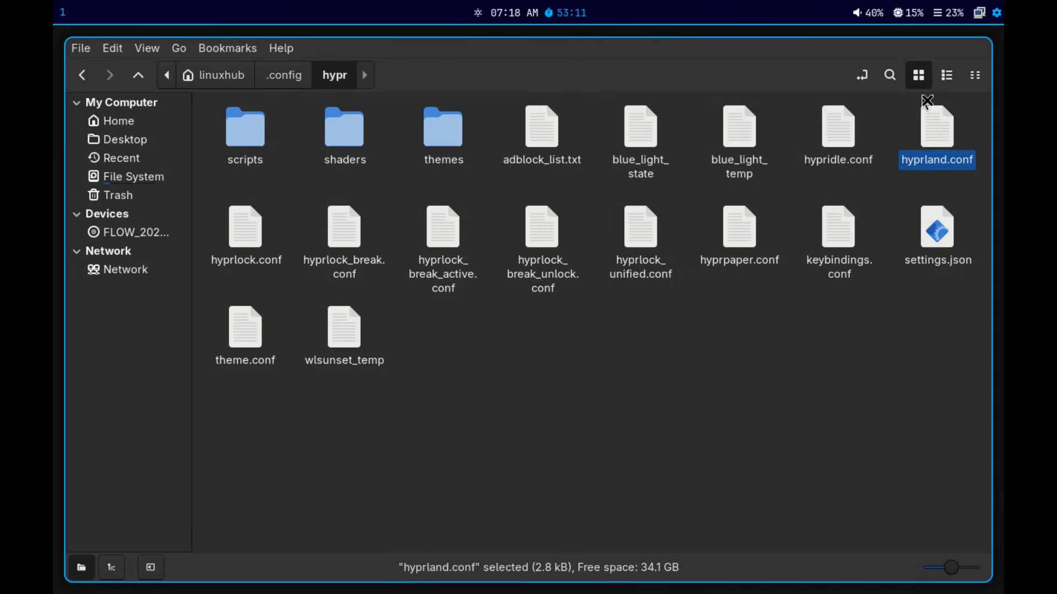
{"action": "right_click", "coordinate": [939, 131]}
{"action": "left_click", "coordinate": [893, 142]}
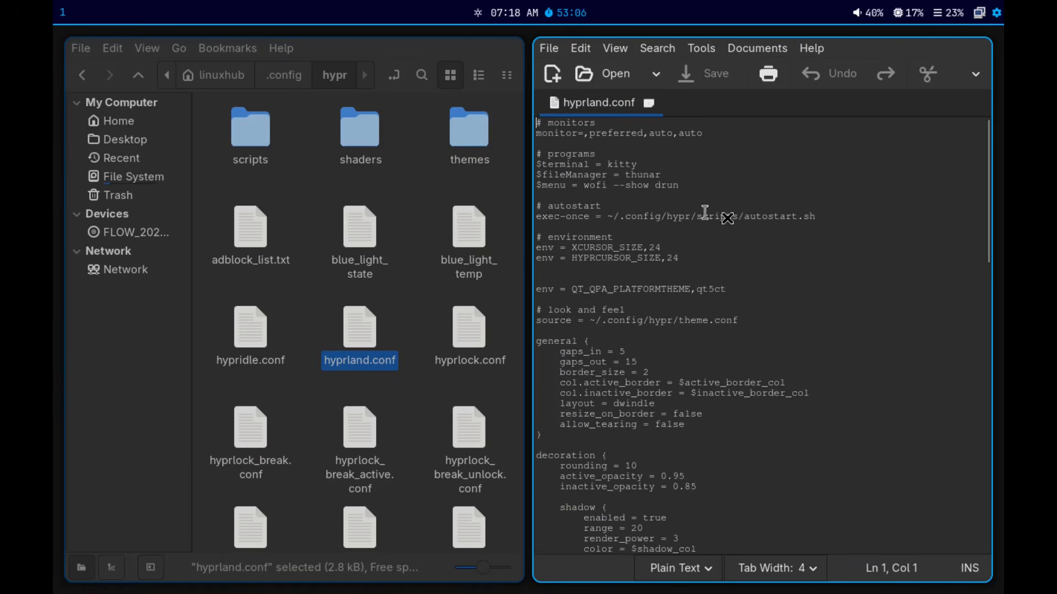
Add "exec-once = swaybg -i /home/linuxhub/Downloads/devil-heart-3840x2160-25267.png" as a new line below the autostart.sh entry.
{"action": "left_click", "coordinate": [828, 217]}
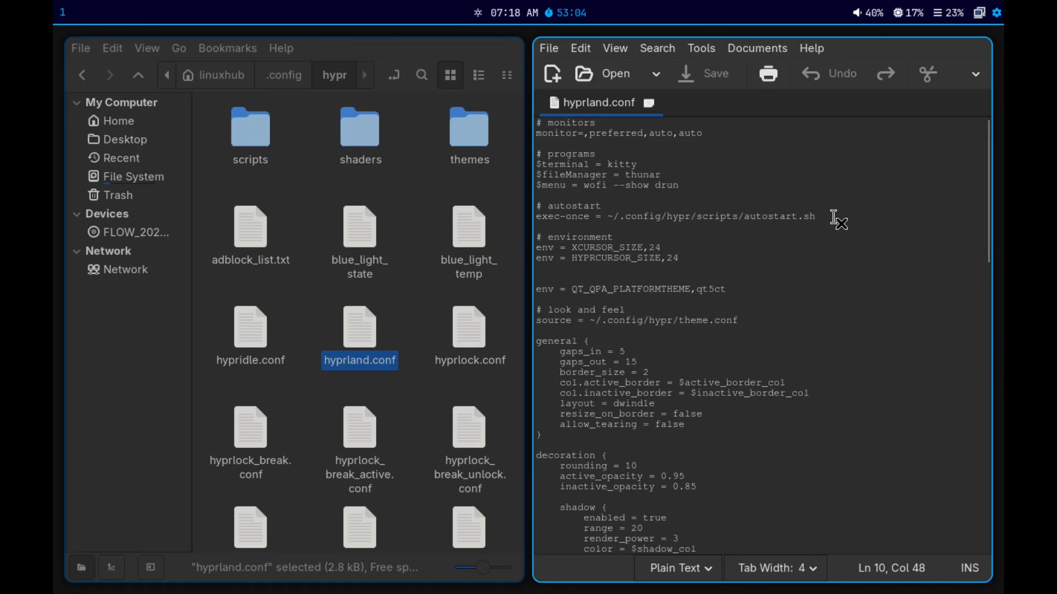
{"action": "key", "text": "Return"}
{"action": "type", "text": "exec-"}
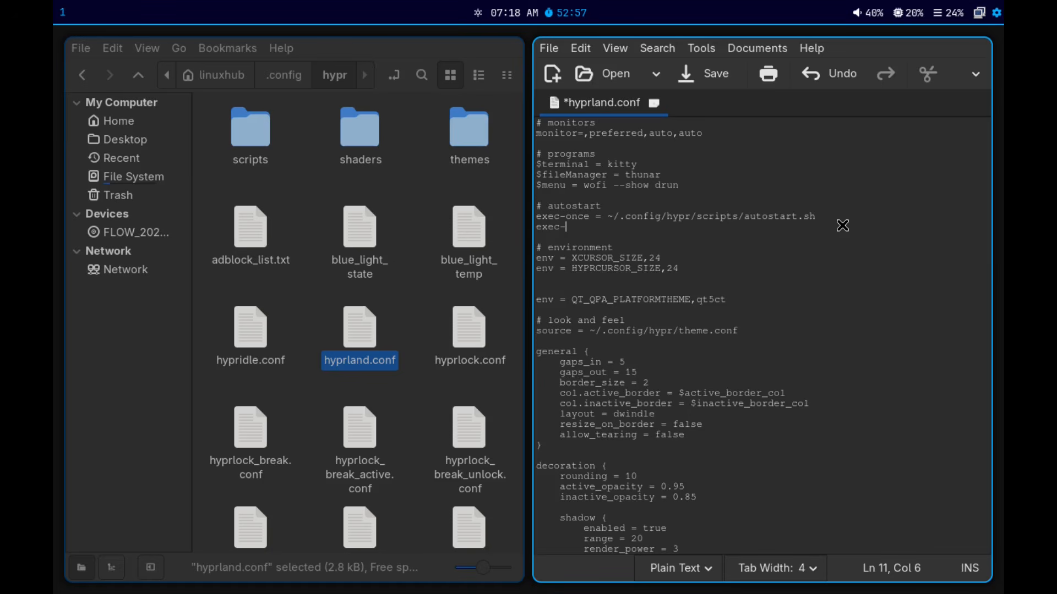
{"action": "type", "text": "once"}
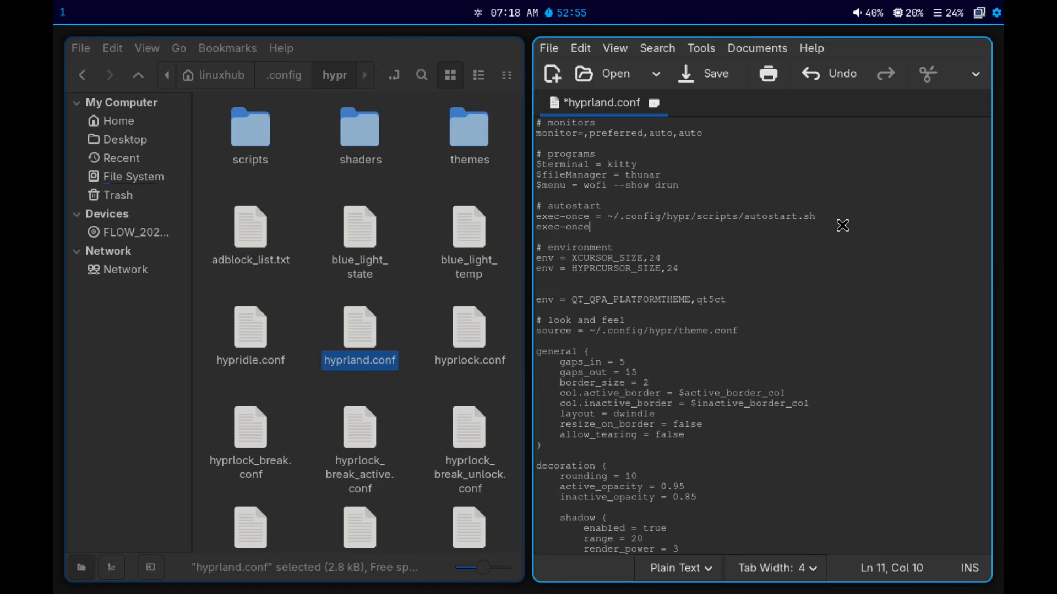
{"action": "type", "text": " = swaybg -i"}
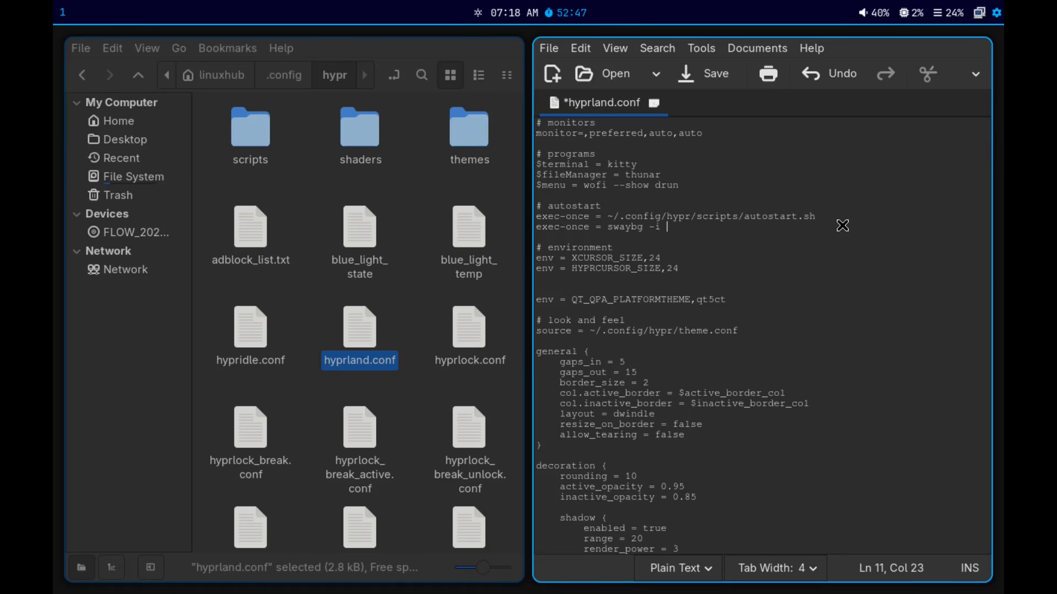
{"action": "type", "text": "/home/linuxhub/Downloads/devil-heart-3840x2160-25267.png"}
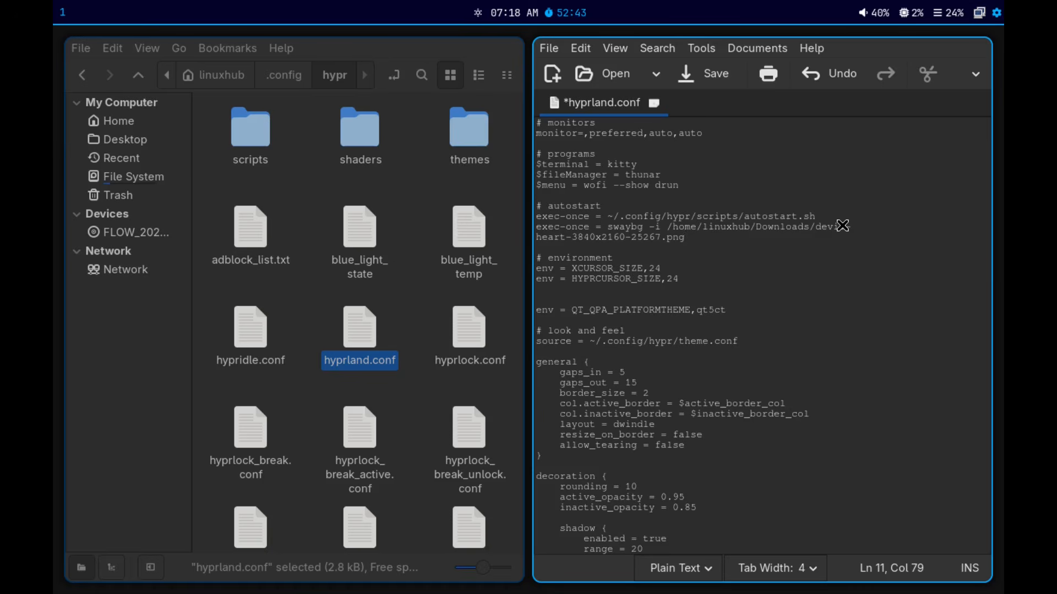
Replace "/home/linuxhub" in the swaybg wallpaper path with "~" and highlight the whole line.
{"action": "left_click", "coordinate": [752, 228]}
{"action": "left_click_drag", "start_coordinate": [752, 228], "coordinate": [669, 231]}
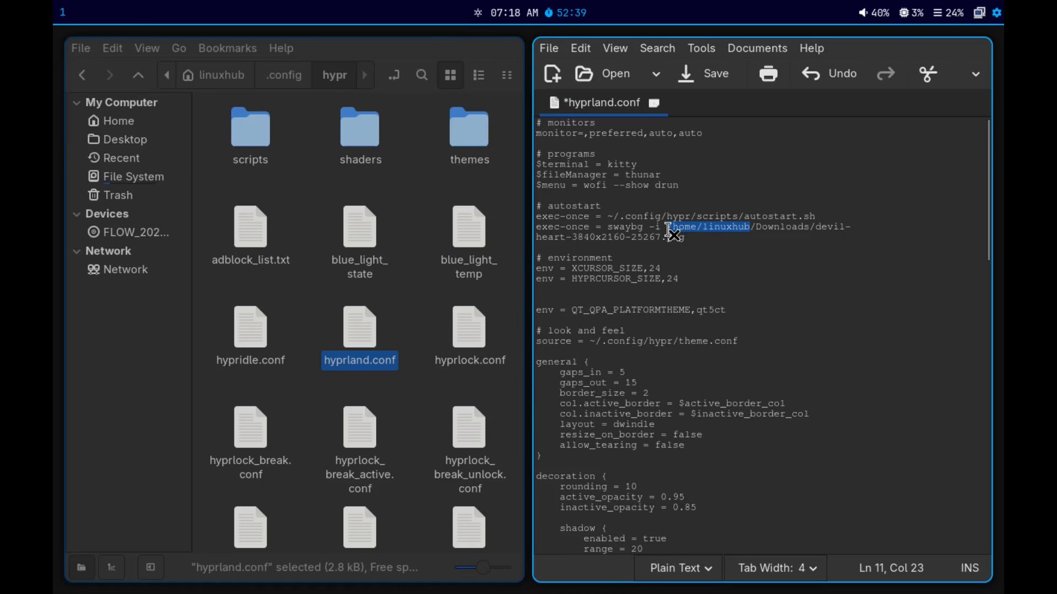
{"action": "type", "text": "~"}
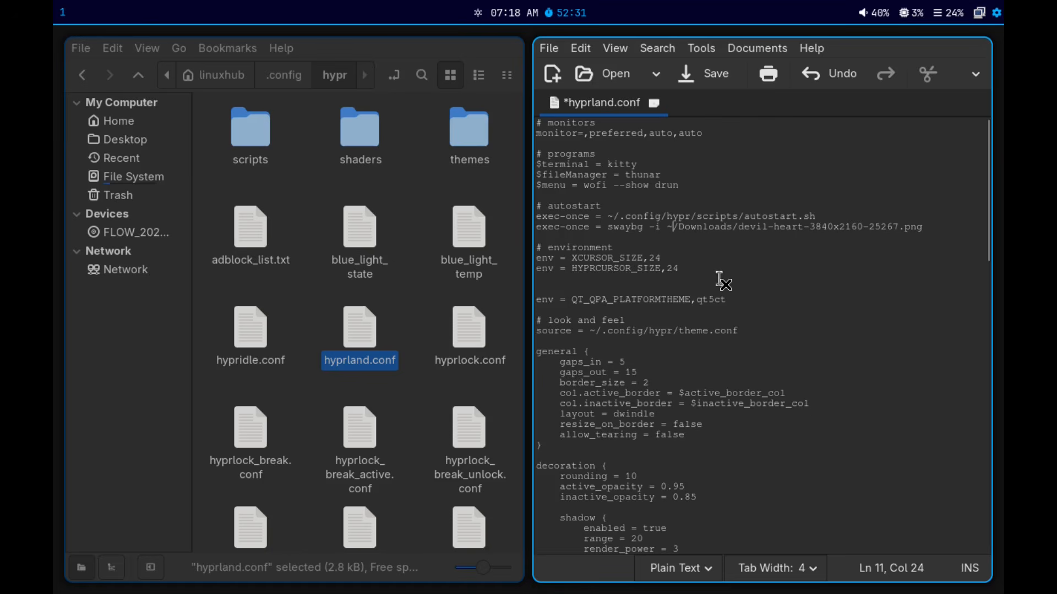
{"action": "triple_click", "coordinate": [600, 226]}
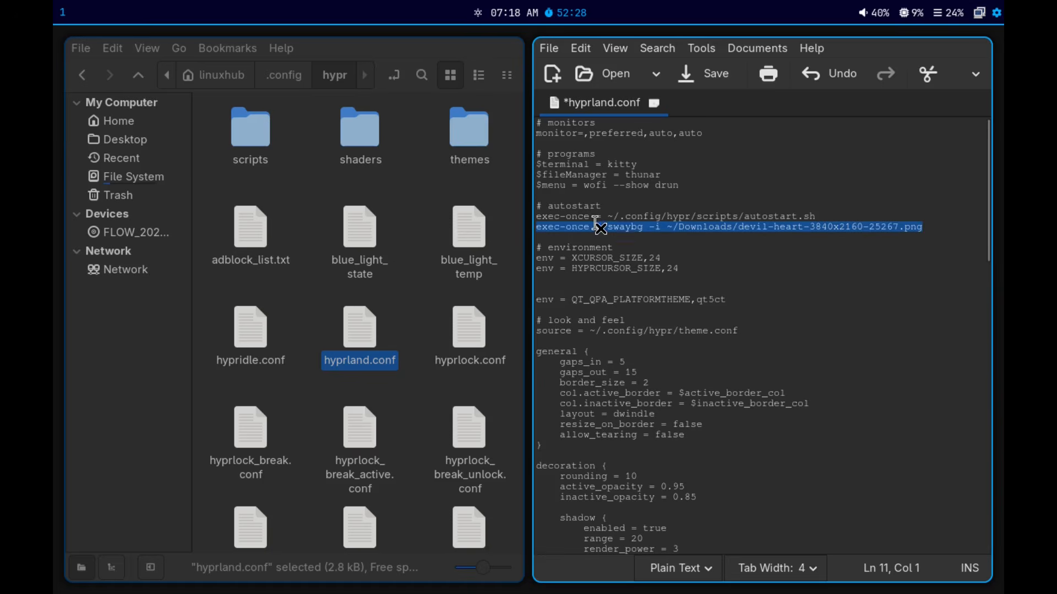
Replace "preferred" in the monitor line with "Virtual-1,1920x1080" and save hyprland.conf.
{"action": "double_click", "coordinate": [604, 133]}
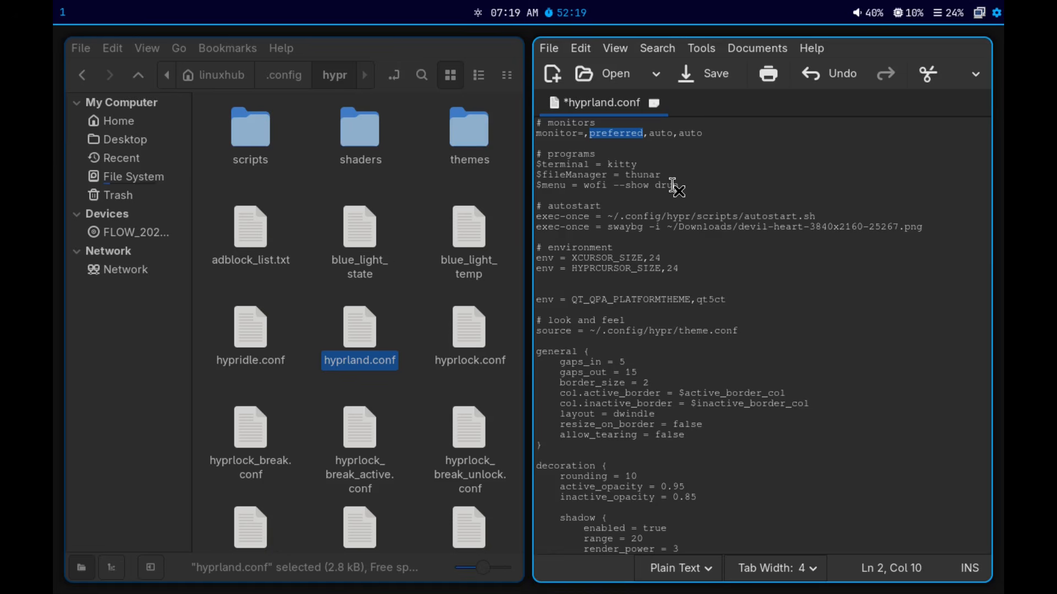
{"action": "type", "text": "Virtual-1"}
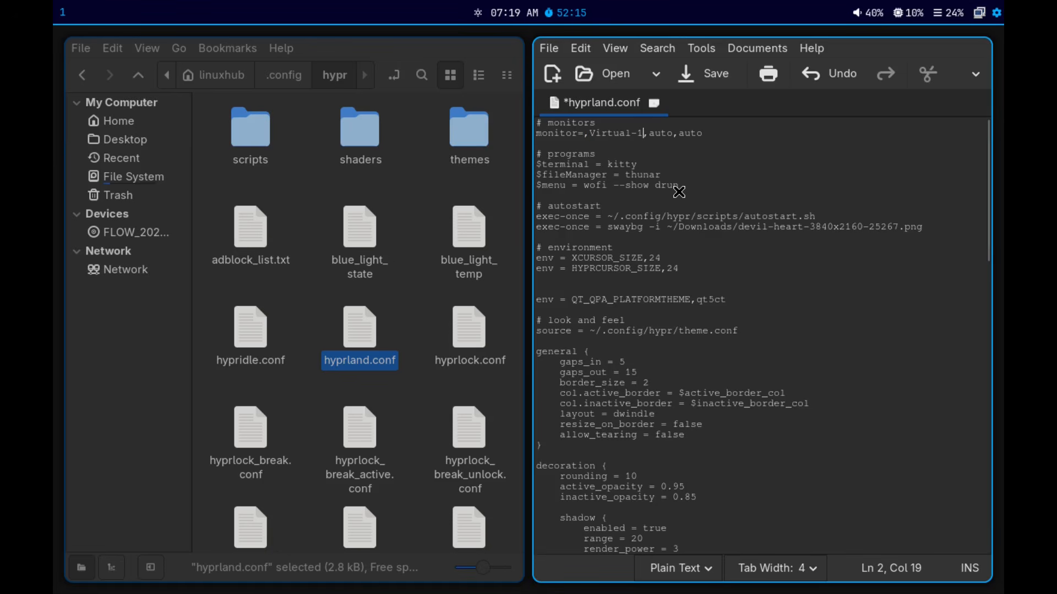
{"action": "type", "text": ",1920"}
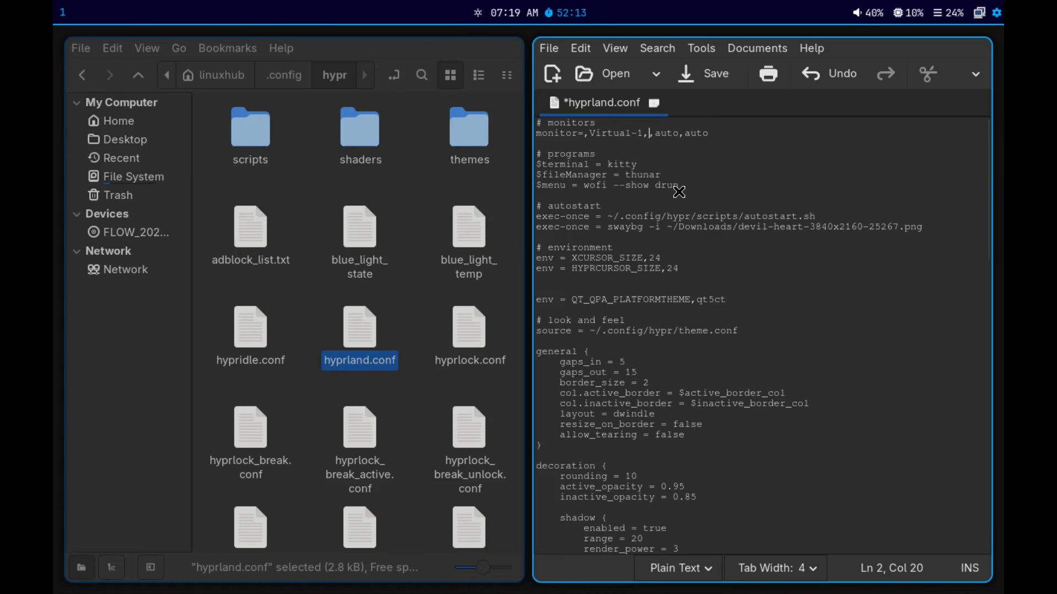
{"action": "type", "text": "x1080"}
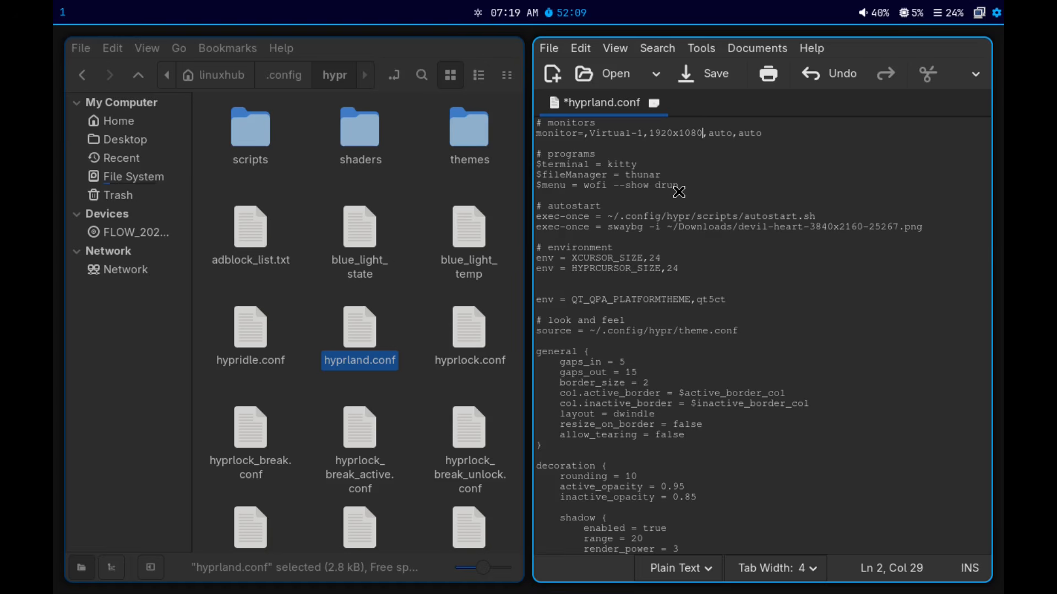
{"action": "left_click", "coordinate": [710, 77]}
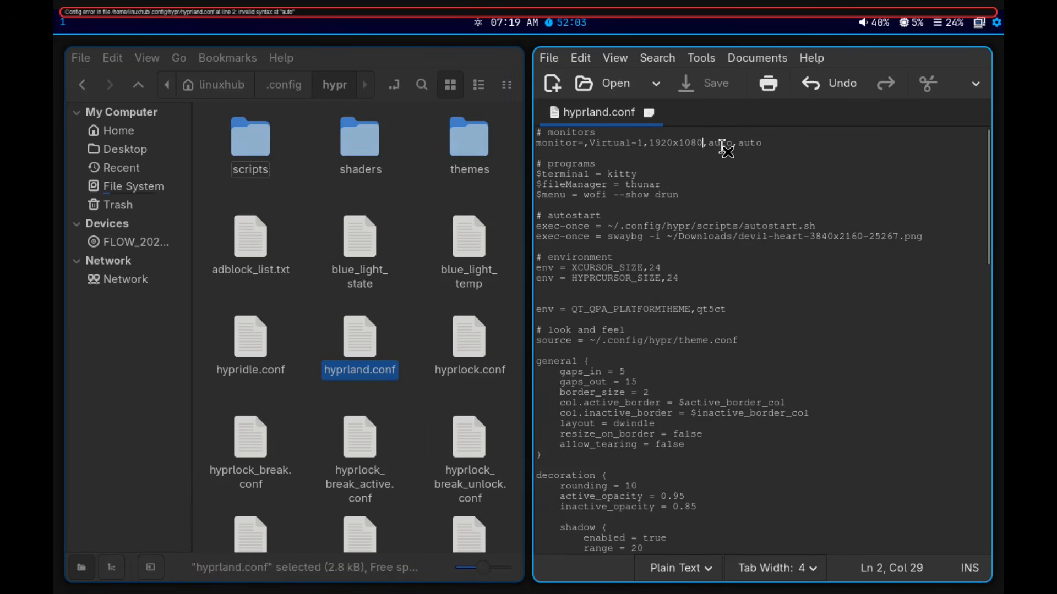
Remove the extra comma directly after "monitor=" in hyprland.conf and save the file.
{"action": "left_click", "coordinate": [590, 144]}
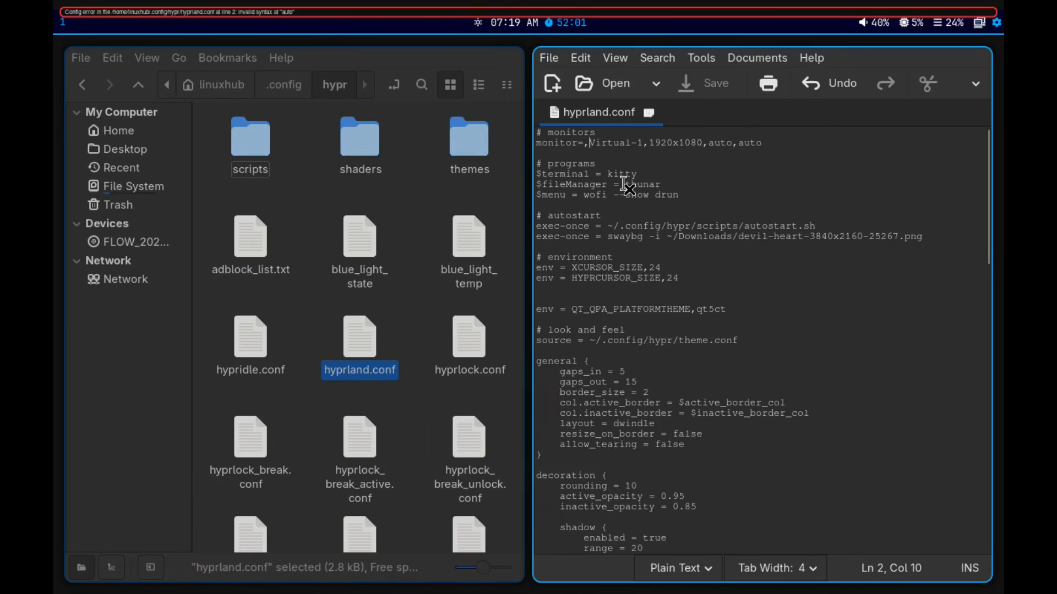
{"action": "key", "text": "BackSpace"}
{"action": "left_click", "coordinate": [718, 86]}
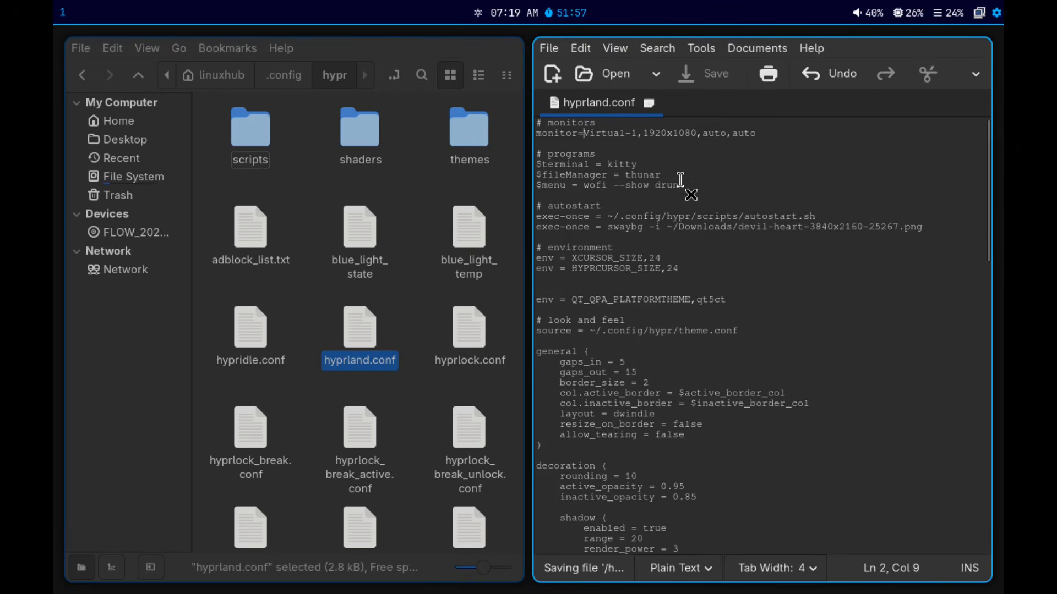
Close the text editor and file manager, and reboot the system from a terminal.
{"action": "key", "text": "super+q"}
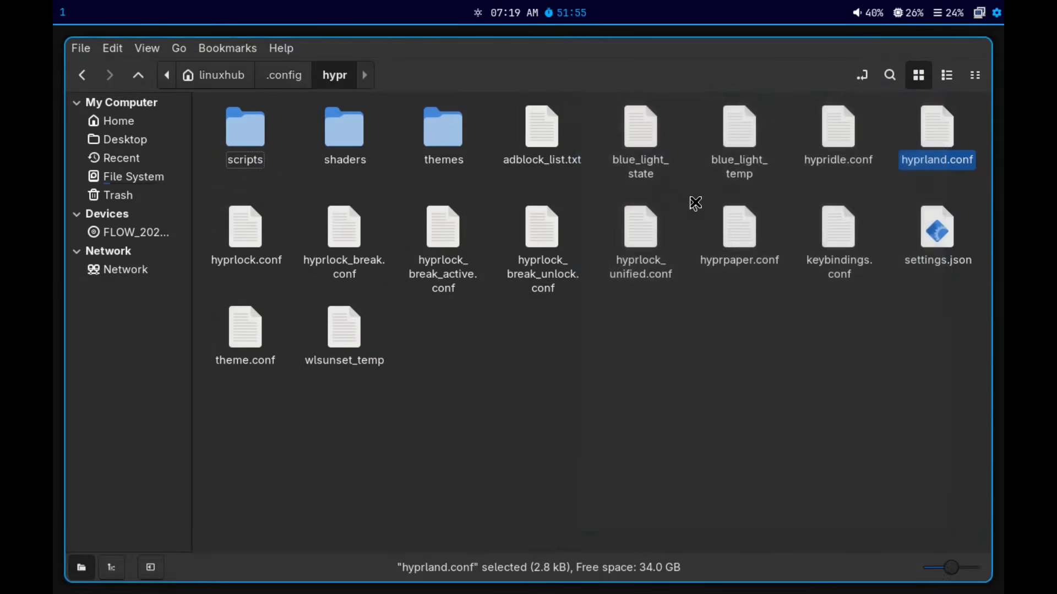
{"action": "key", "text": "super+q"}
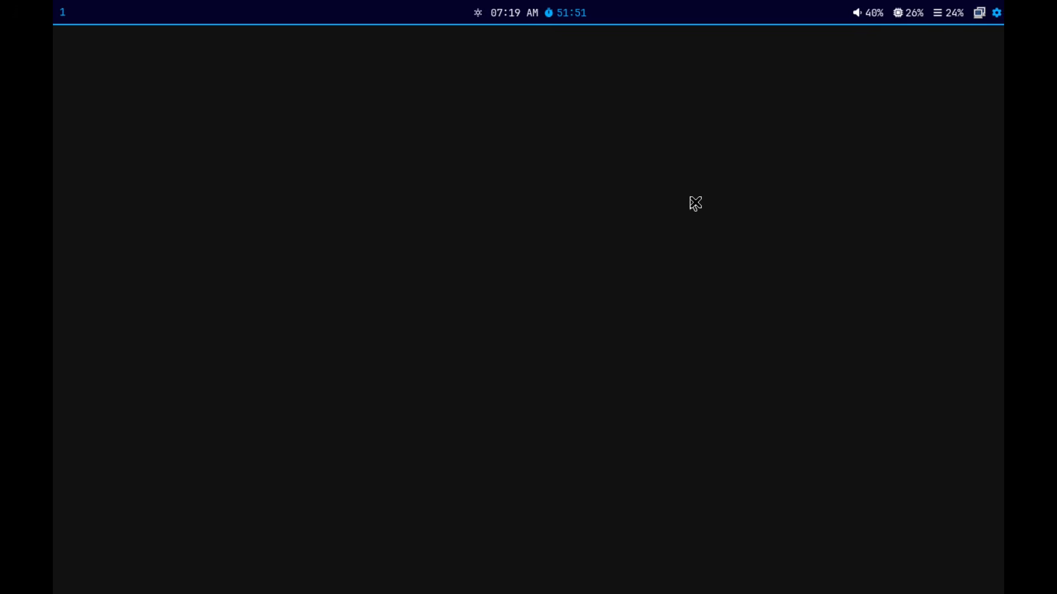
{"action": "key", "text": "super+Return"}
{"action": "type", "text": "reb"}
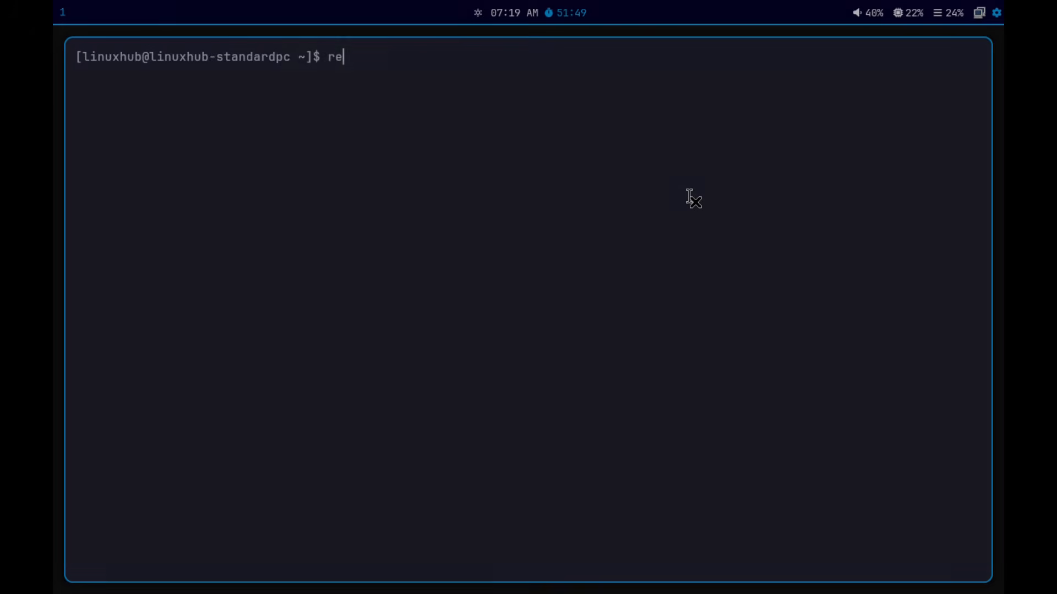
{"action": "type", "text": "oot"}
{"action": "key", "text": "Return"}
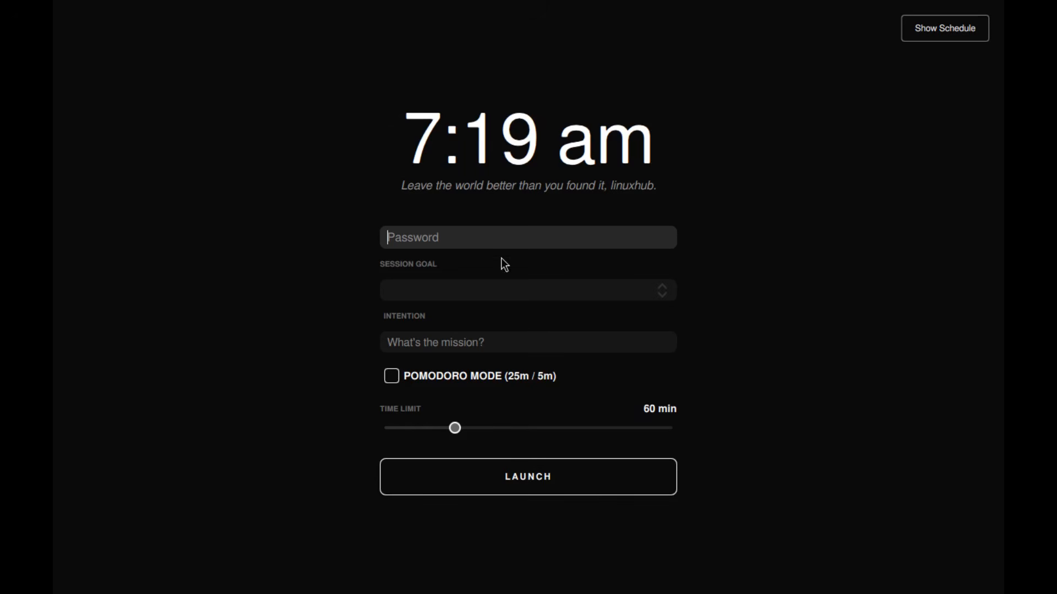
Enter the account password on the login screen and choose "Work" as the session goal.
{"action": "type", "text": "p"}
{"action": "left_click", "coordinate": [401, 289]}
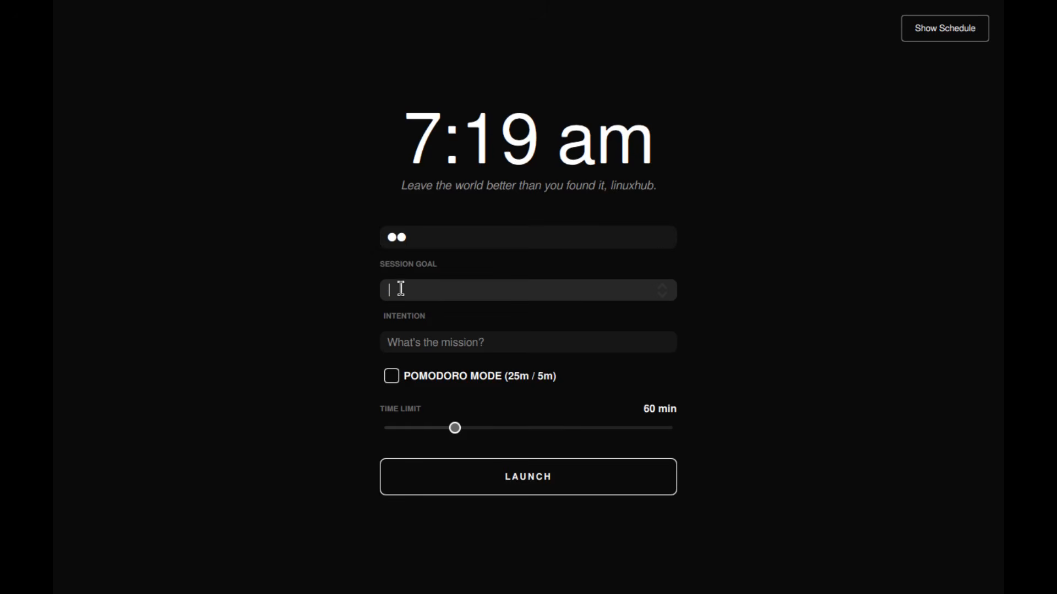
{"action": "left_click", "coordinate": [663, 291]}
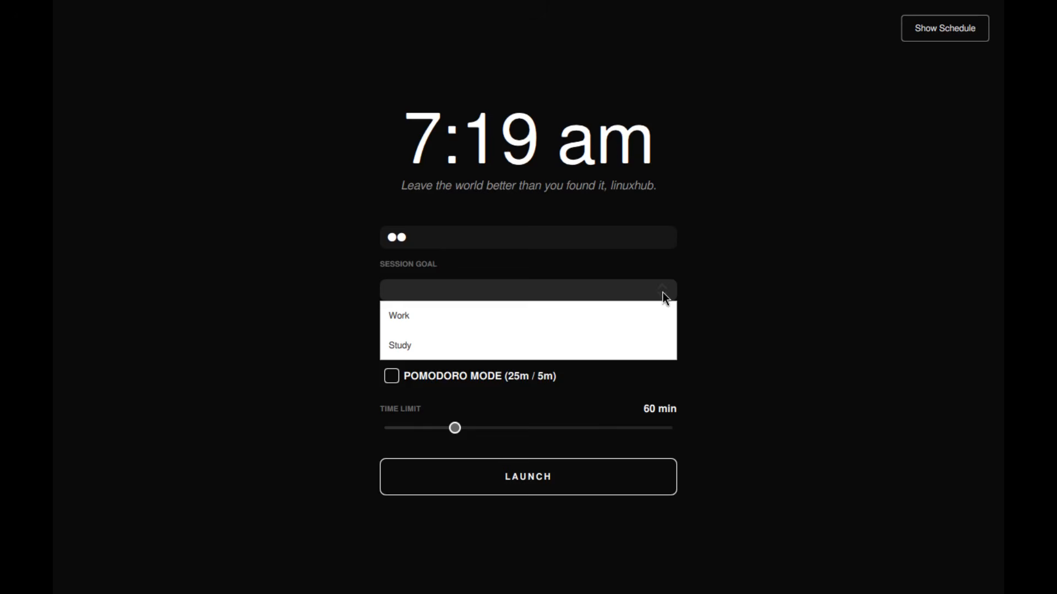
{"action": "left_click", "coordinate": [409, 315]}
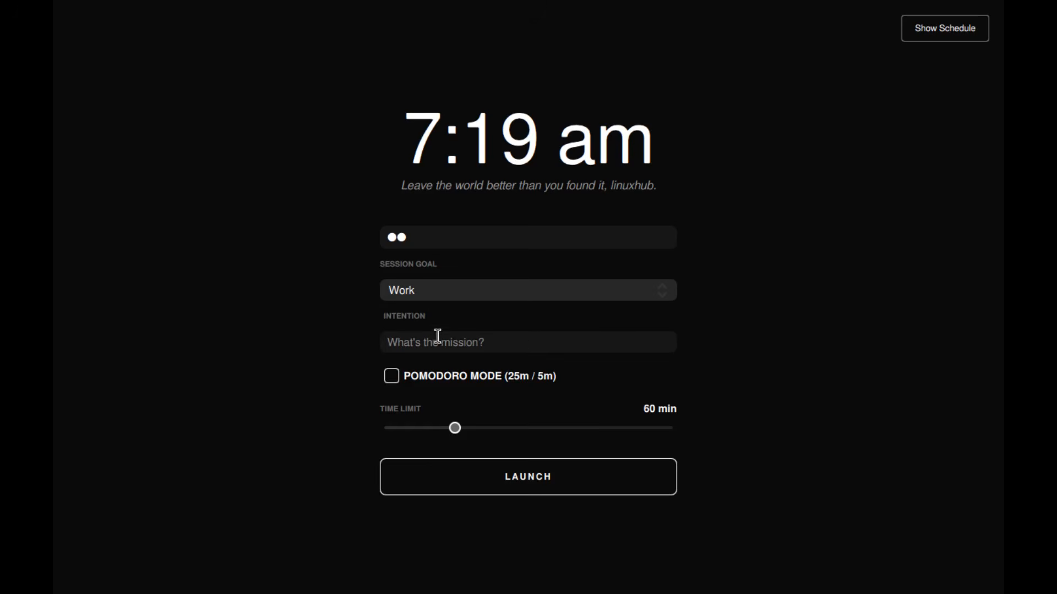
Set the session intention to "none" and the time limit to 170 min, and launch the session.
{"action": "left_click", "coordinate": [525, 349]}
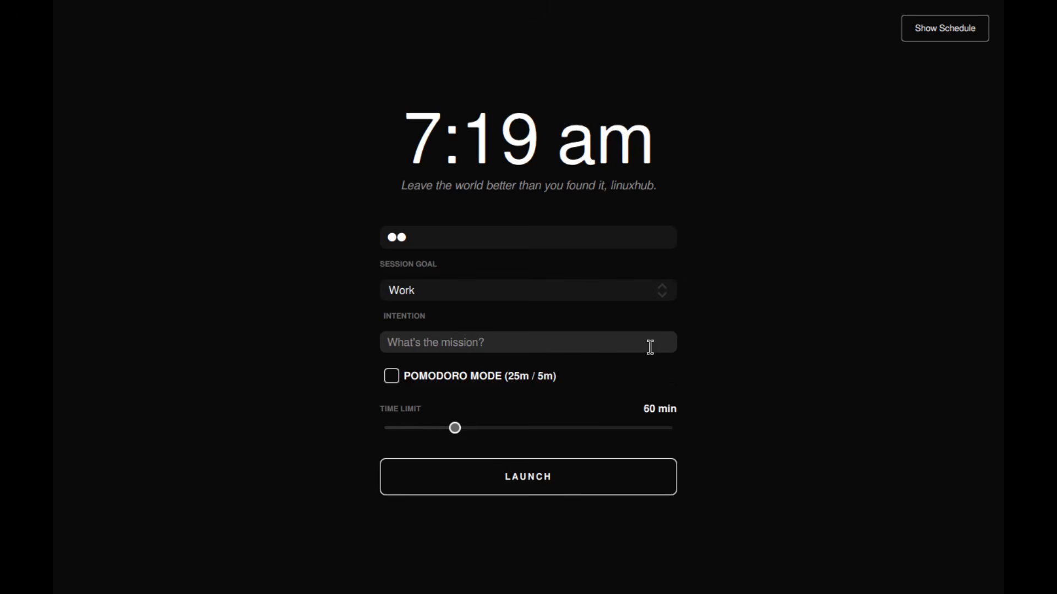
{"action": "type", "text": "none"}
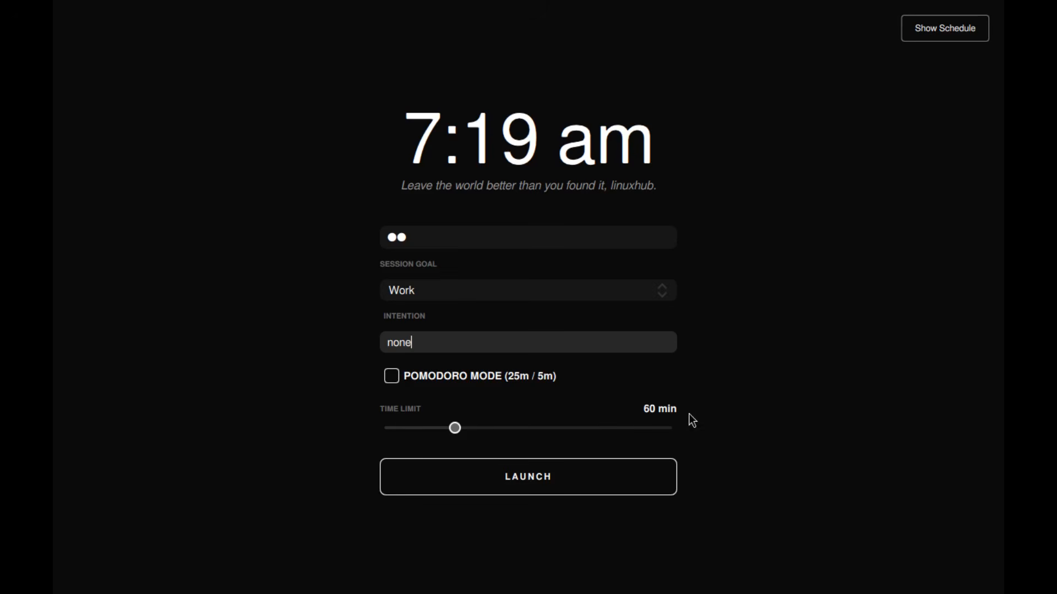
{"action": "left_click_drag", "start_coordinate": [456, 432], "coordinate": [587, 436]}
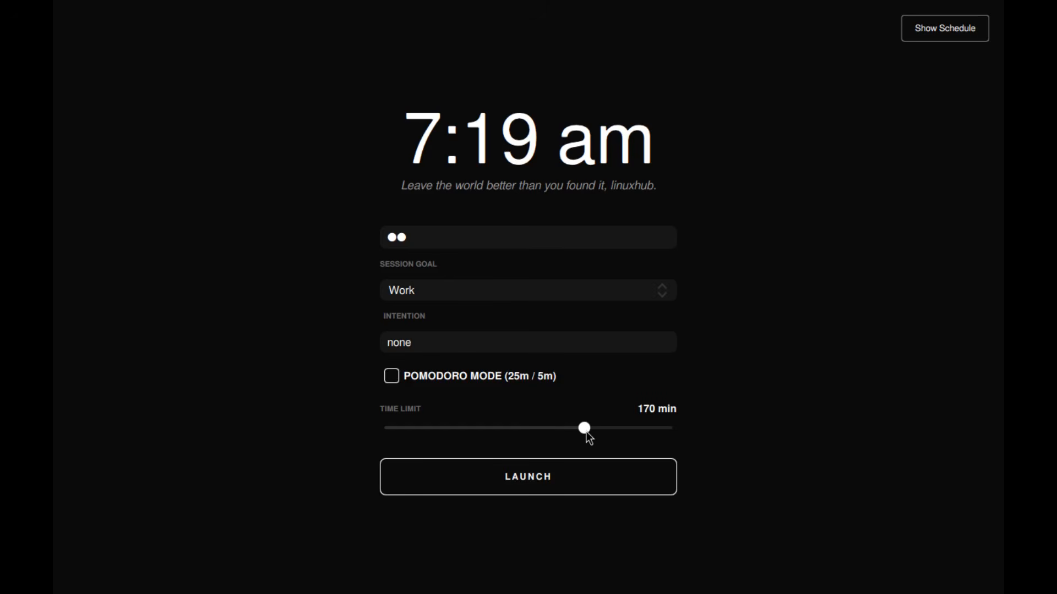
{"action": "left_click", "coordinate": [532, 487]}
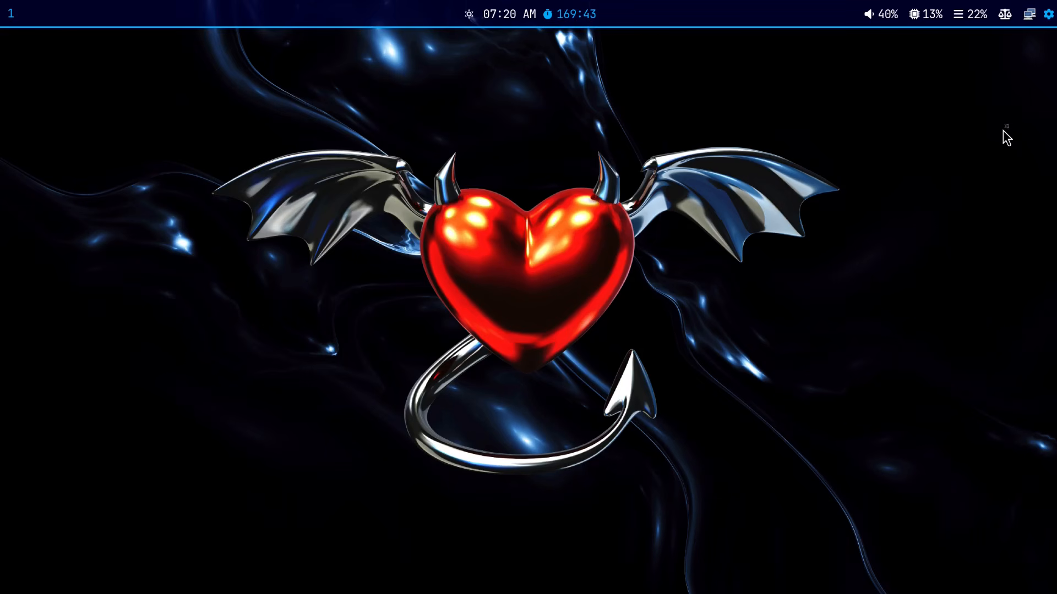
Open the settings app and review the dashboard's overview figures and recent activity.
{"action": "left_click", "coordinate": [1049, 17]}
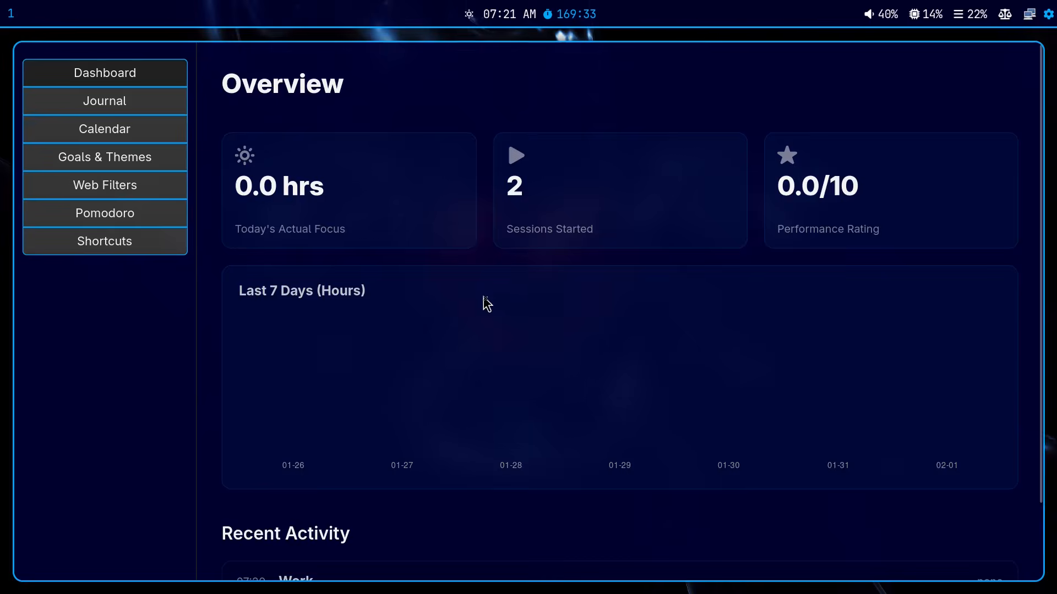
{"action": "scroll", "coordinate": [484, 296], "scroll_direction": "down", "scroll_amount": 3}
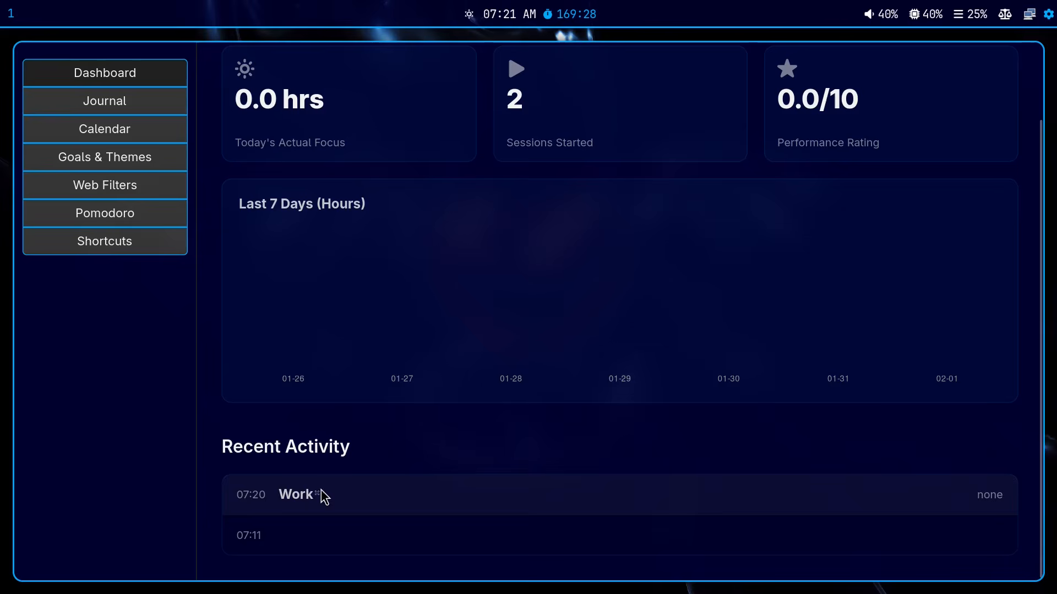
{"action": "scroll", "coordinate": [487, 471], "scroll_direction": "up", "scroll_amount": 3}
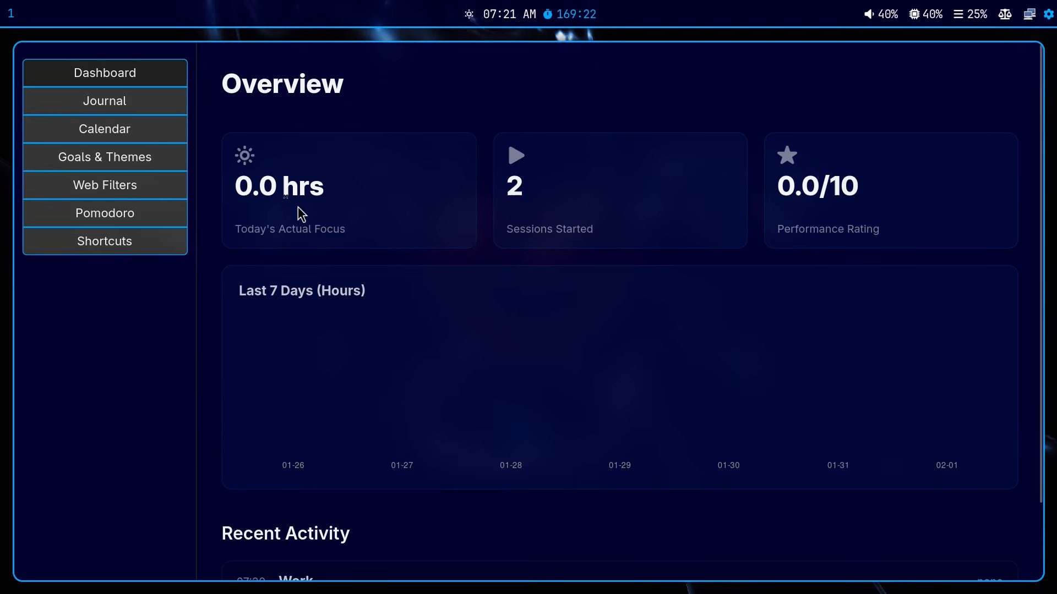
Look through the Journal, Calendar, Goals & Themes, Web Filters and Pomodoro settings pages.
{"action": "left_click", "coordinate": [132, 103]}
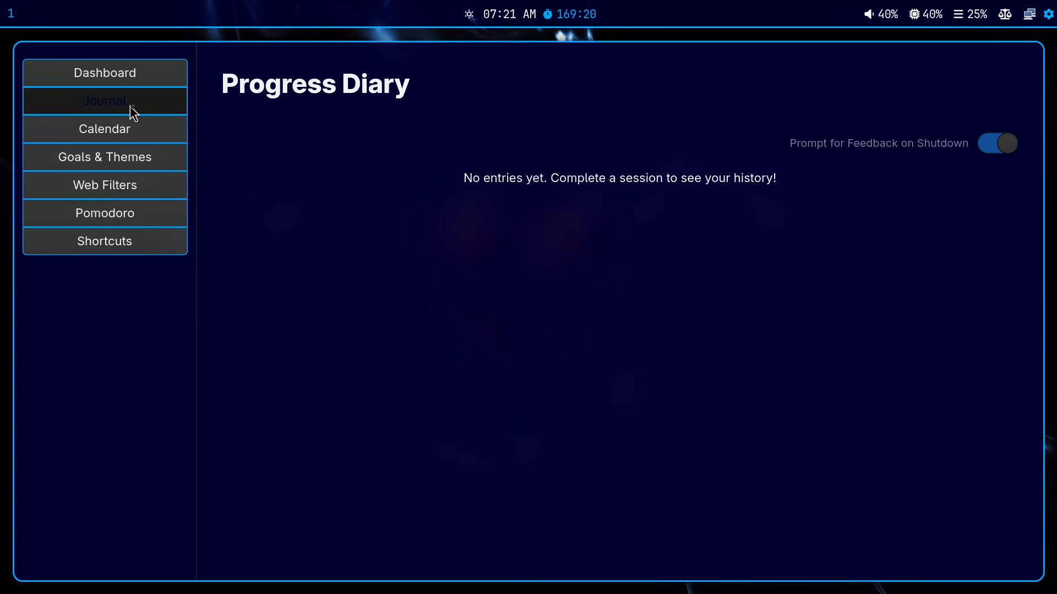
{"action": "left_click", "coordinate": [95, 133]}
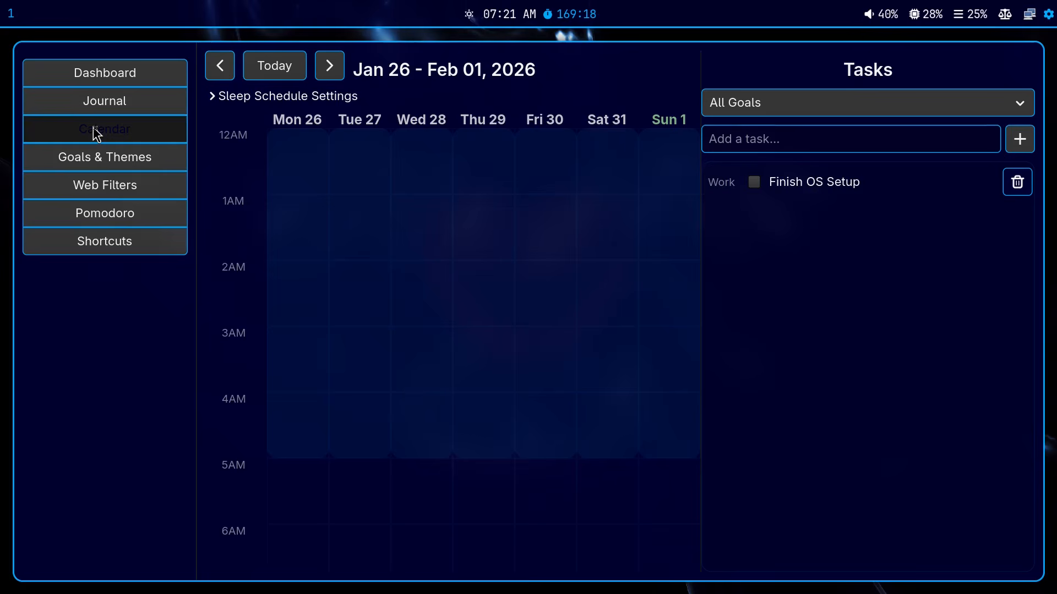
{"action": "left_click", "coordinate": [97, 161]}
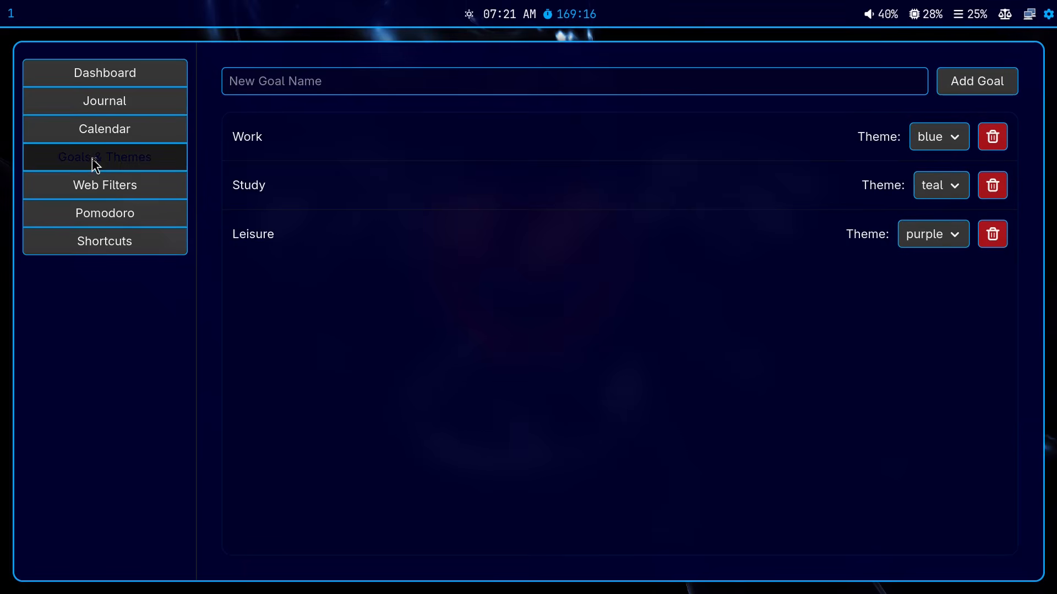
{"action": "left_click", "coordinate": [94, 188]}
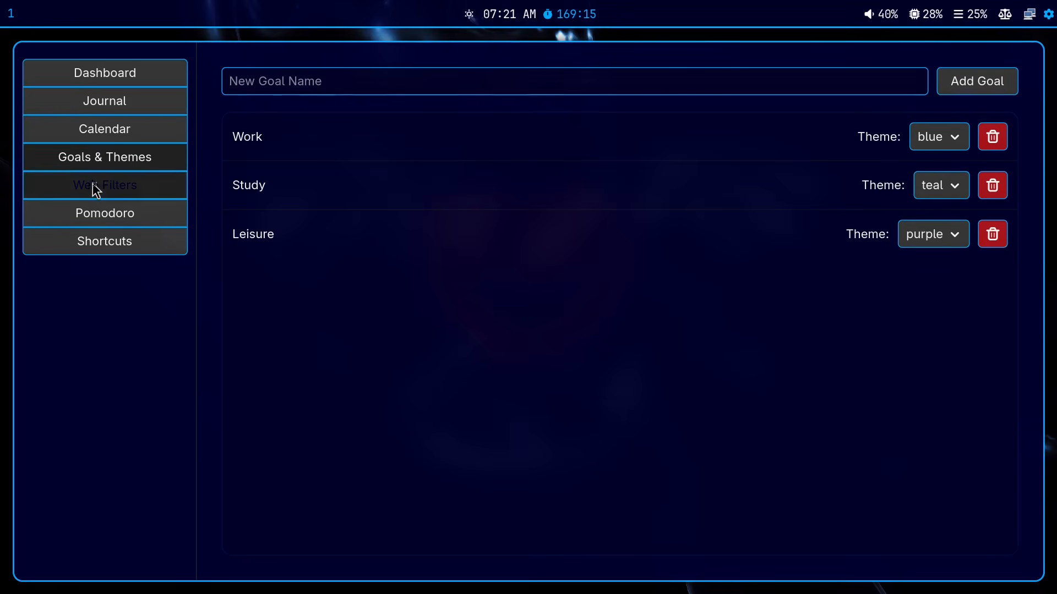
{"action": "left_click", "coordinate": [100, 214]}
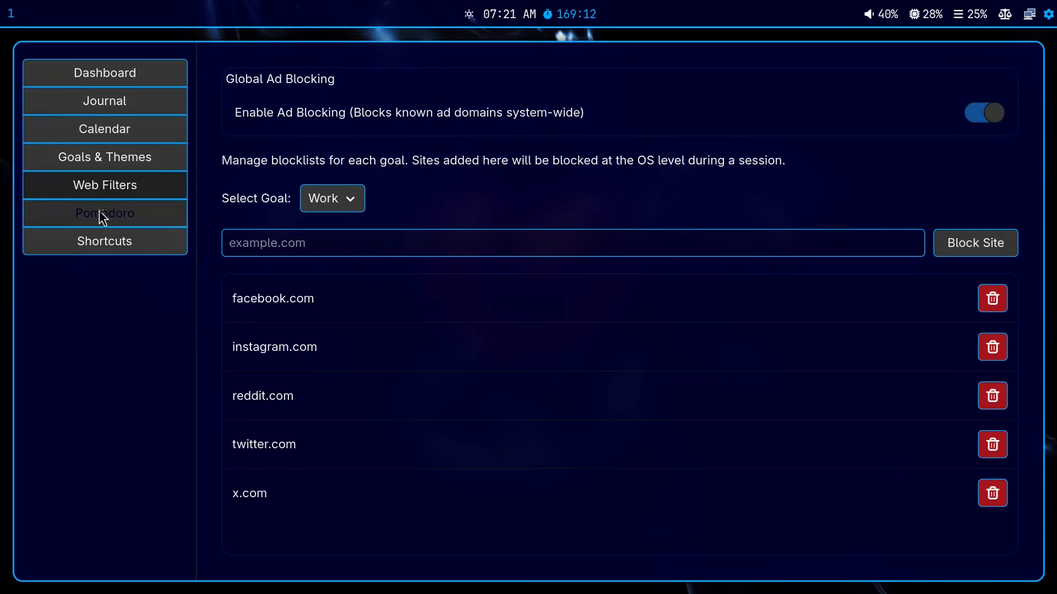
Review the full list of Hyprland keyboard shortcuts, from Applications to Hardware, and close the settings app.
{"action": "left_click", "coordinate": [111, 236]}
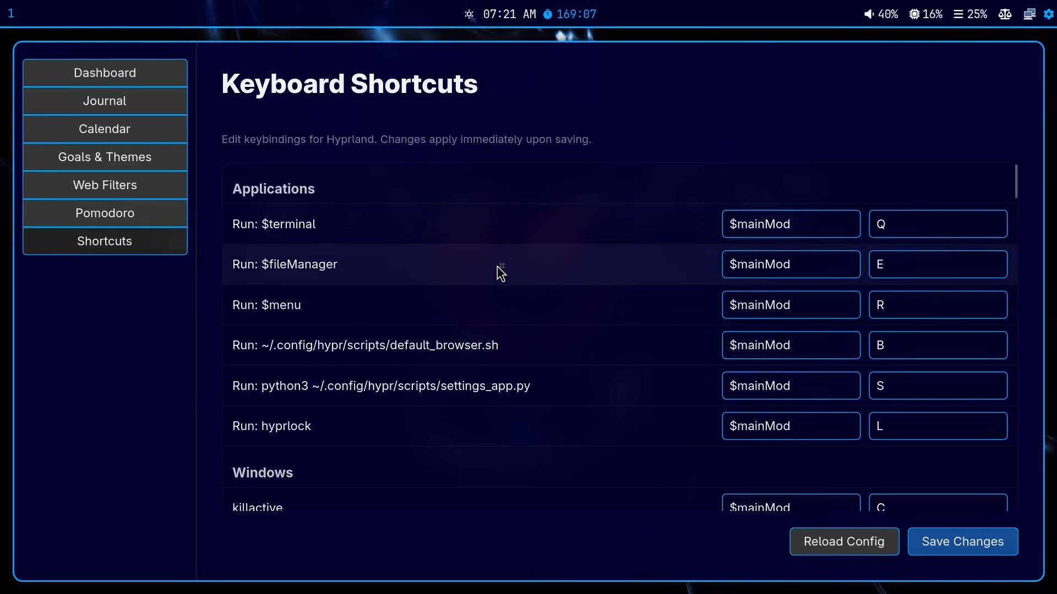
{"action": "scroll", "coordinate": [503, 262], "scroll_direction": "down", "scroll_amount": 20}
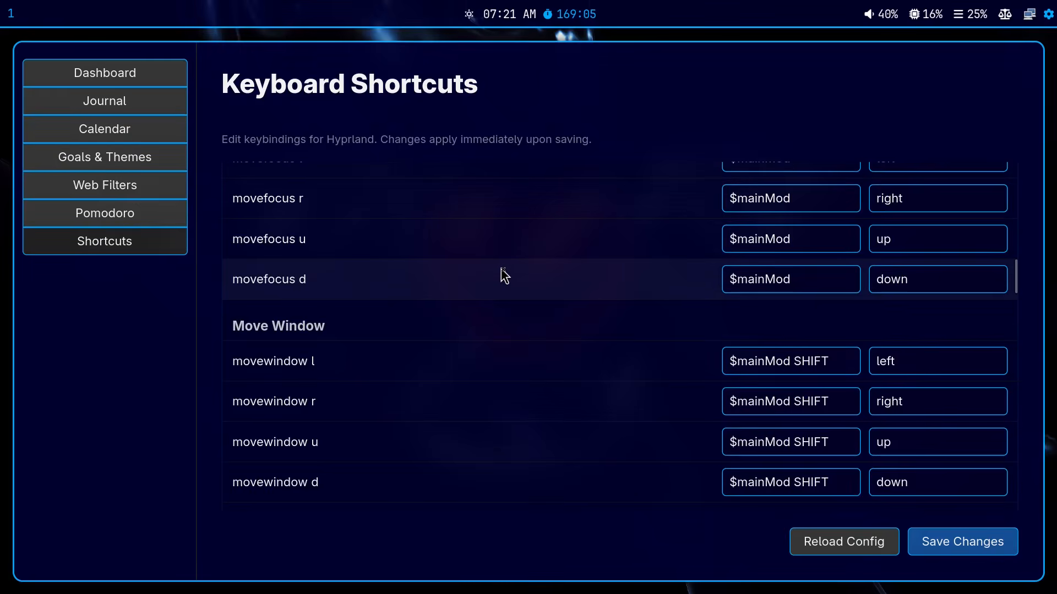
{"action": "scroll", "coordinate": [504, 278], "scroll_direction": "down", "scroll_amount": 20}
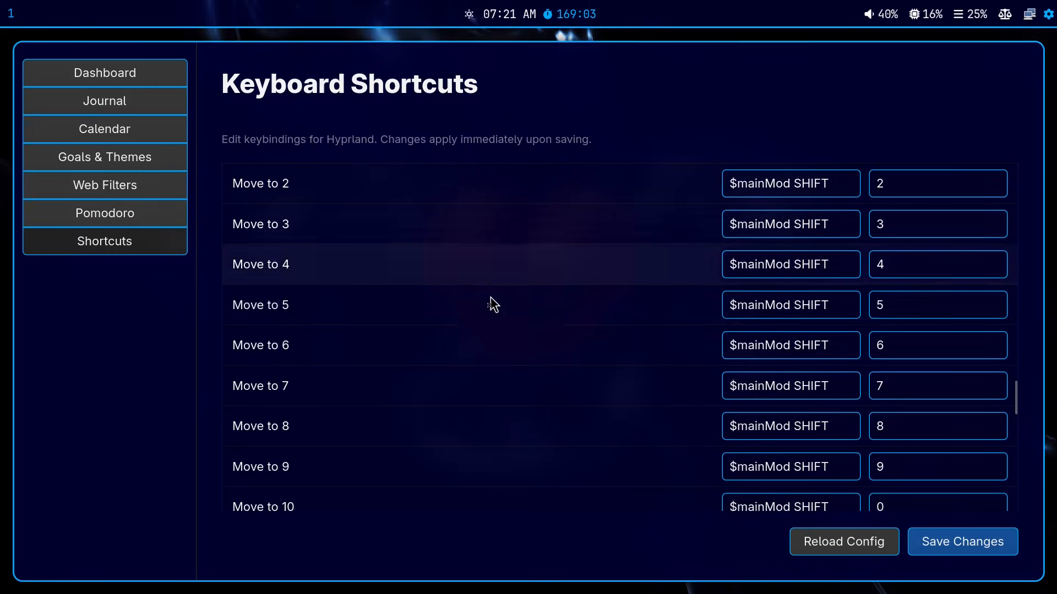
{"action": "scroll", "coordinate": [484, 312], "scroll_direction": "down", "scroll_amount": 15}
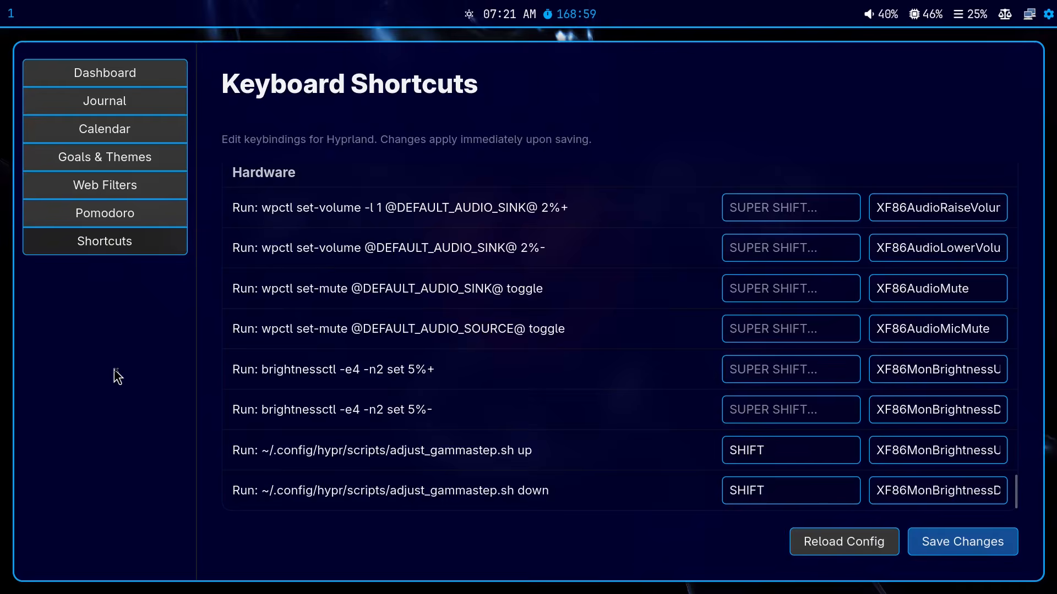
{"action": "key", "text": "super+q"}
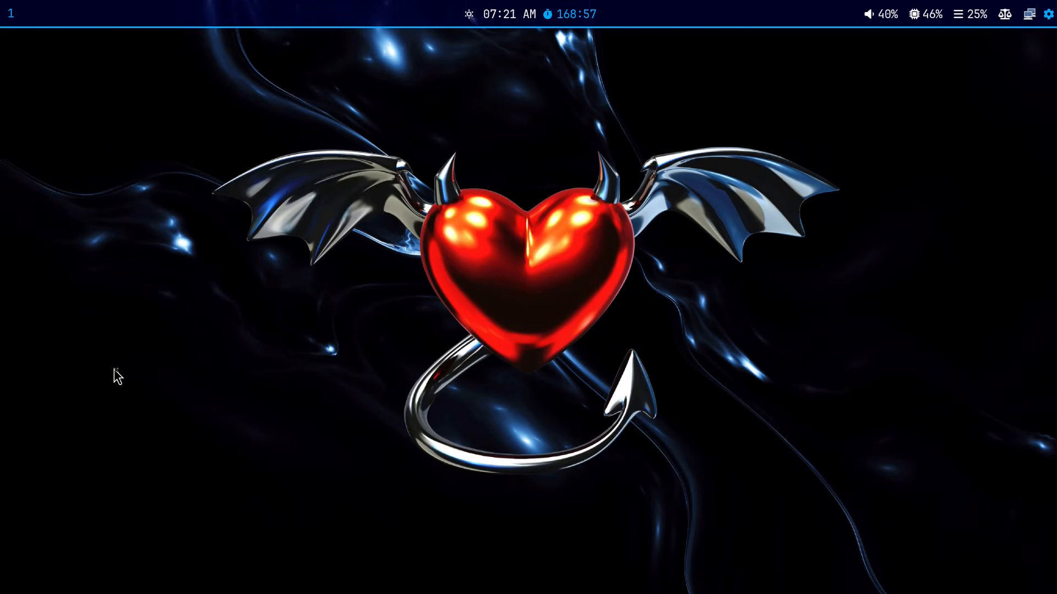
Open the application launcher and look through the whole list of installed applications.
{"action": "key", "text": "super+d"}
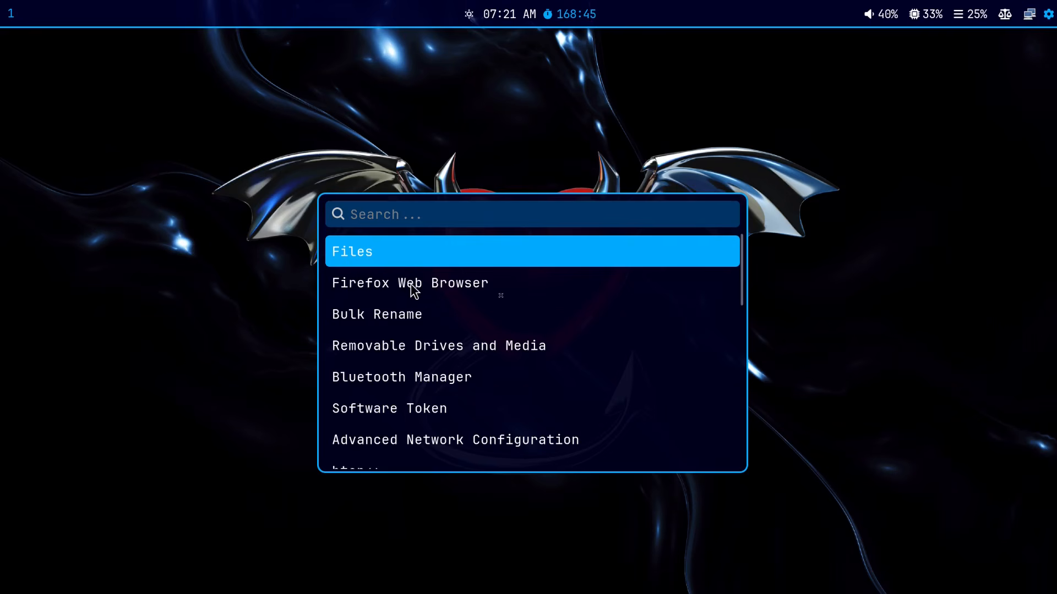
{"action": "left_click", "coordinate": [375, 317]}
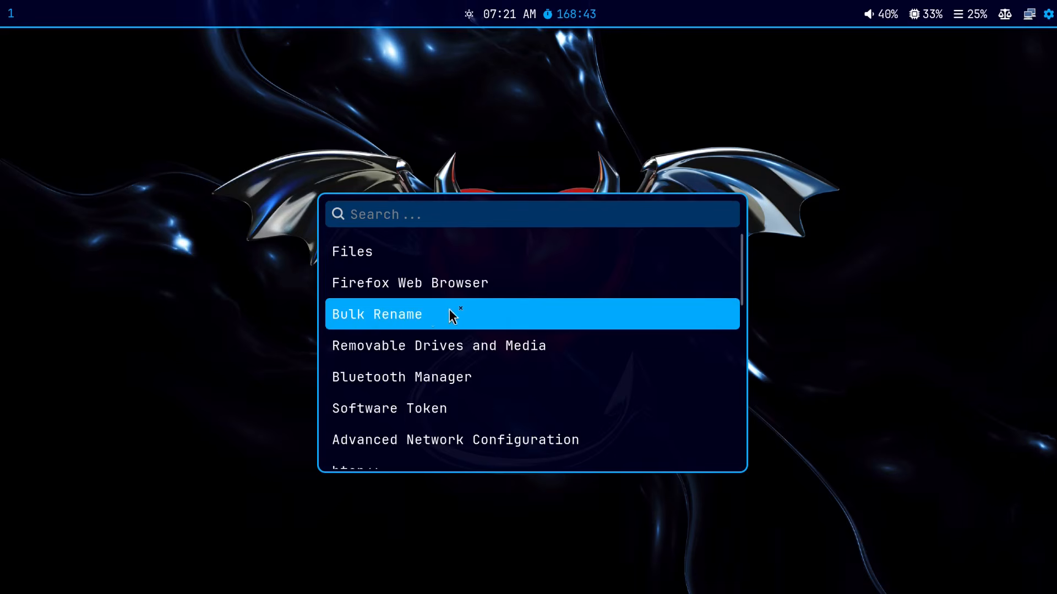
{"action": "scroll", "coordinate": [467, 315], "scroll_direction": "down", "scroll_amount": 2}
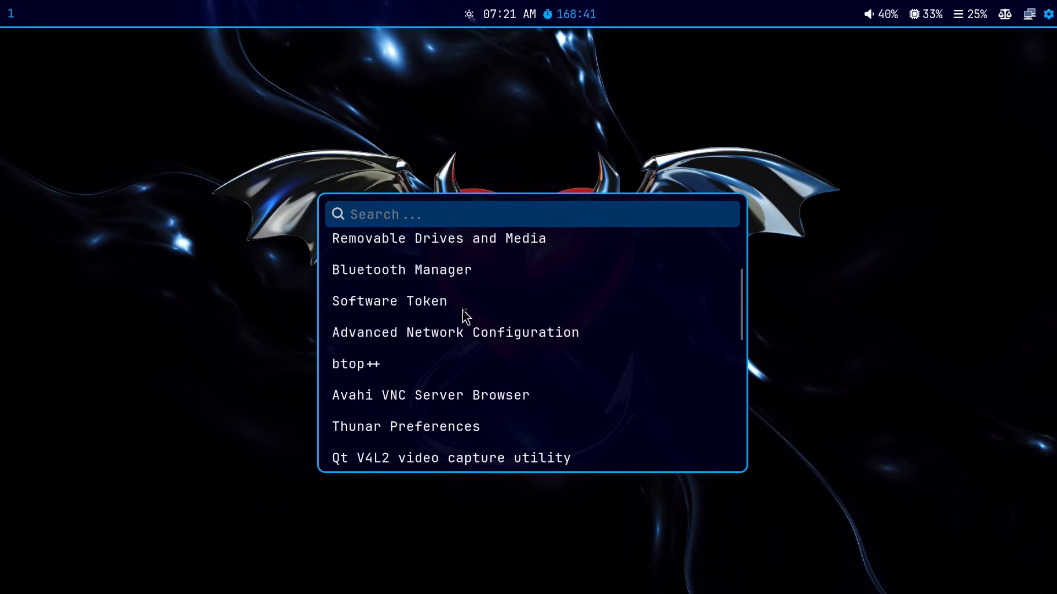
{"action": "scroll", "coordinate": [366, 339], "scroll_direction": "down", "scroll_amount": 3}
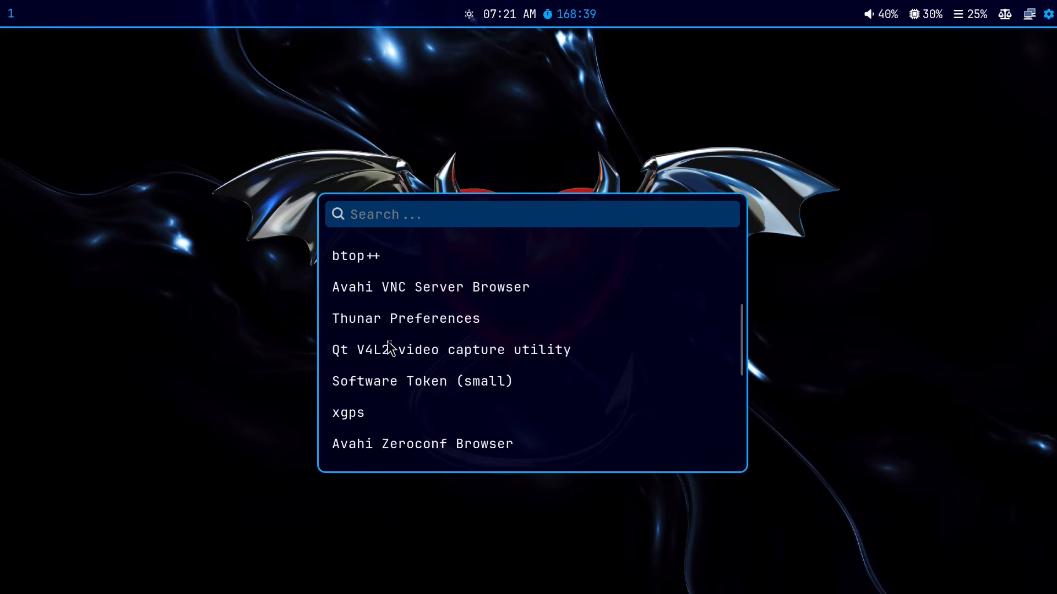
{"action": "scroll", "coordinate": [504, 338], "scroll_direction": "down", "scroll_amount": 3}
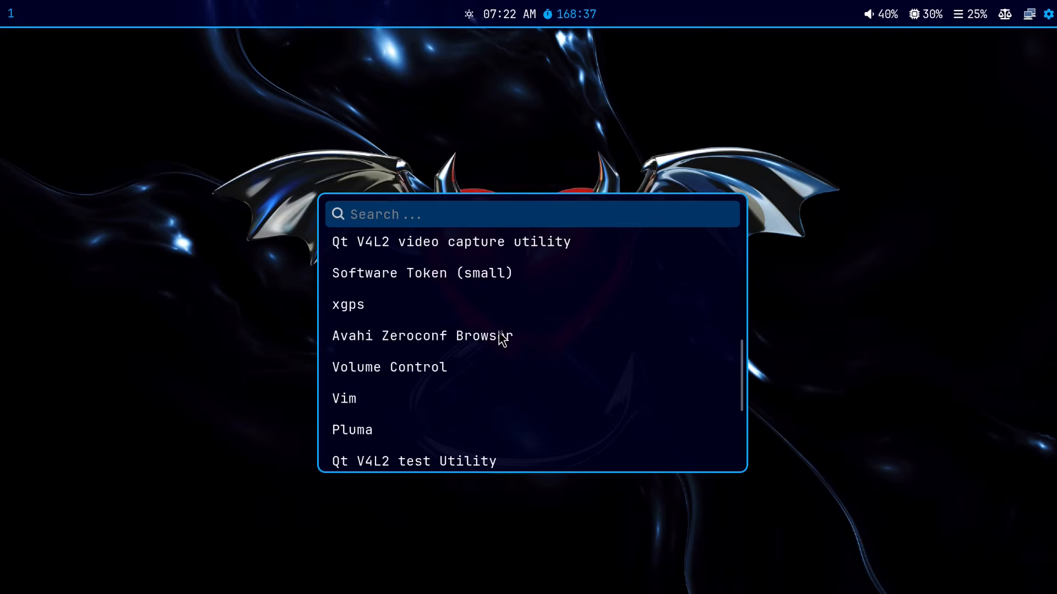
{"action": "scroll", "coordinate": [501, 339], "scroll_direction": "down", "scroll_amount": 5}
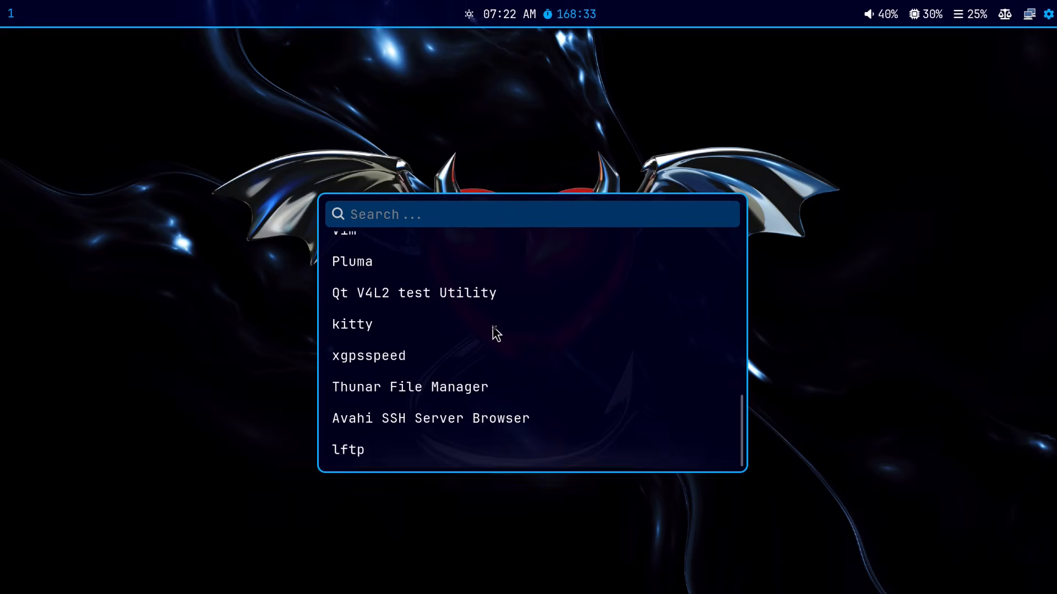
{"action": "scroll", "coordinate": [496, 332], "scroll_direction": "up", "scroll_amount": 10}
{"action": "scroll", "coordinate": [490, 331], "scroll_direction": "up", "scroll_amount": 2}
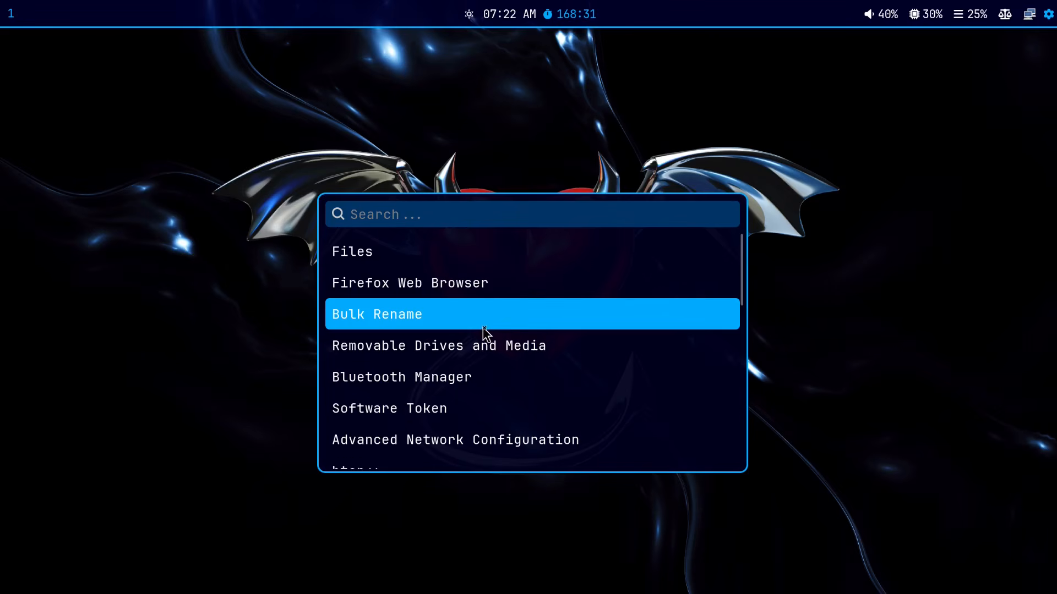
Launch Software Token from the application list and dismiss its dialog.
{"action": "scroll", "coordinate": [468, 326], "scroll_direction": "down", "scroll_amount": 3}
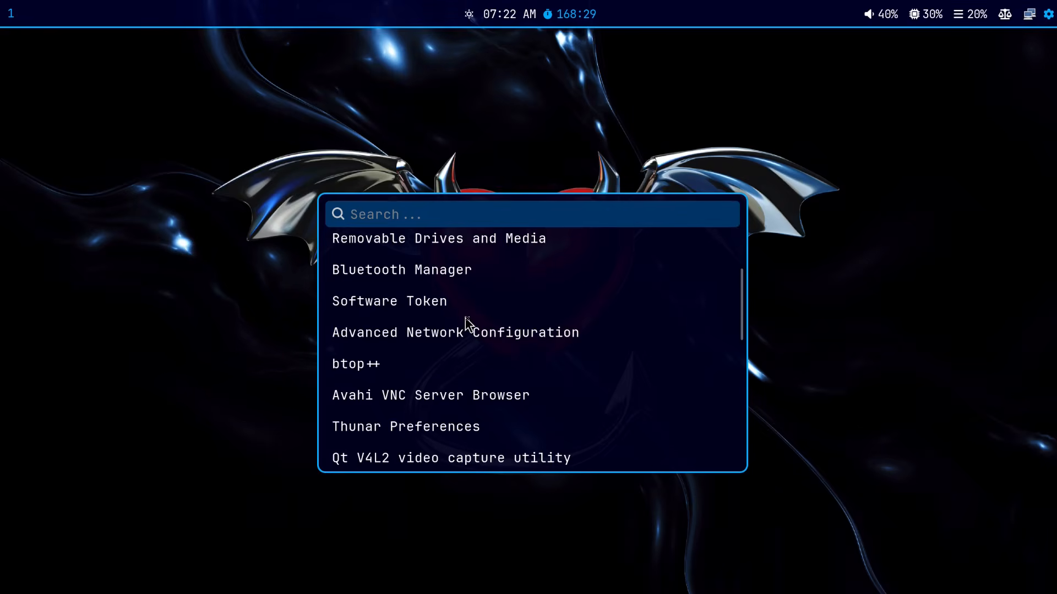
{"action": "left_click", "coordinate": [373, 309]}
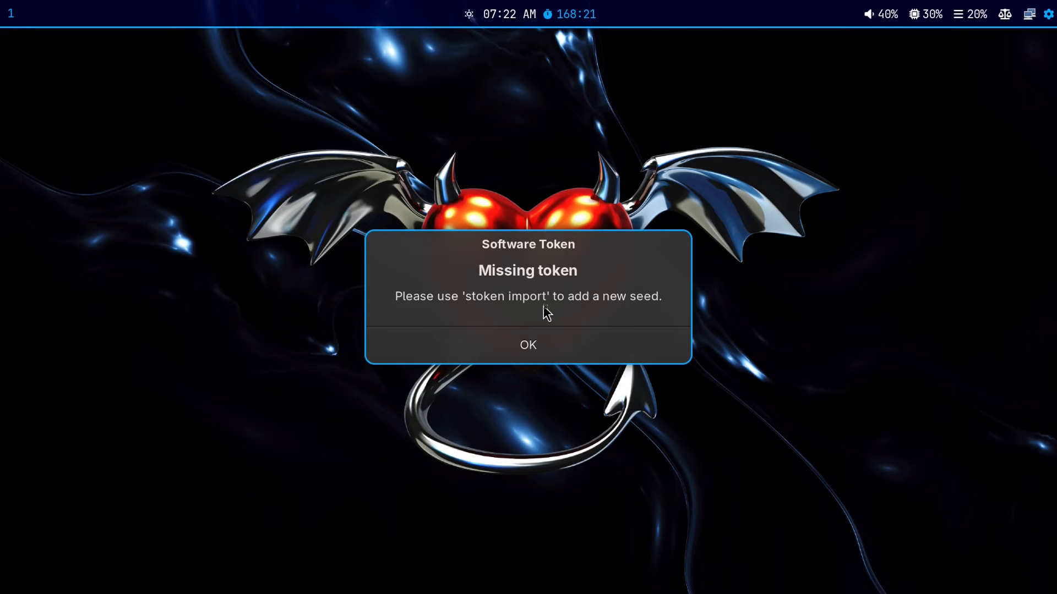
{"action": "left_click", "coordinate": [530, 345]}
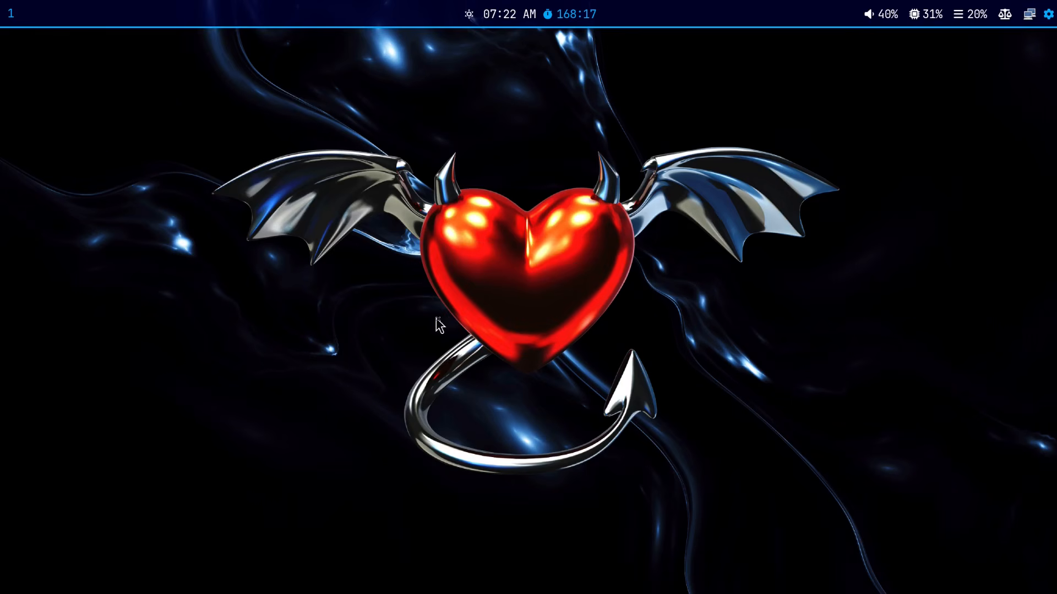